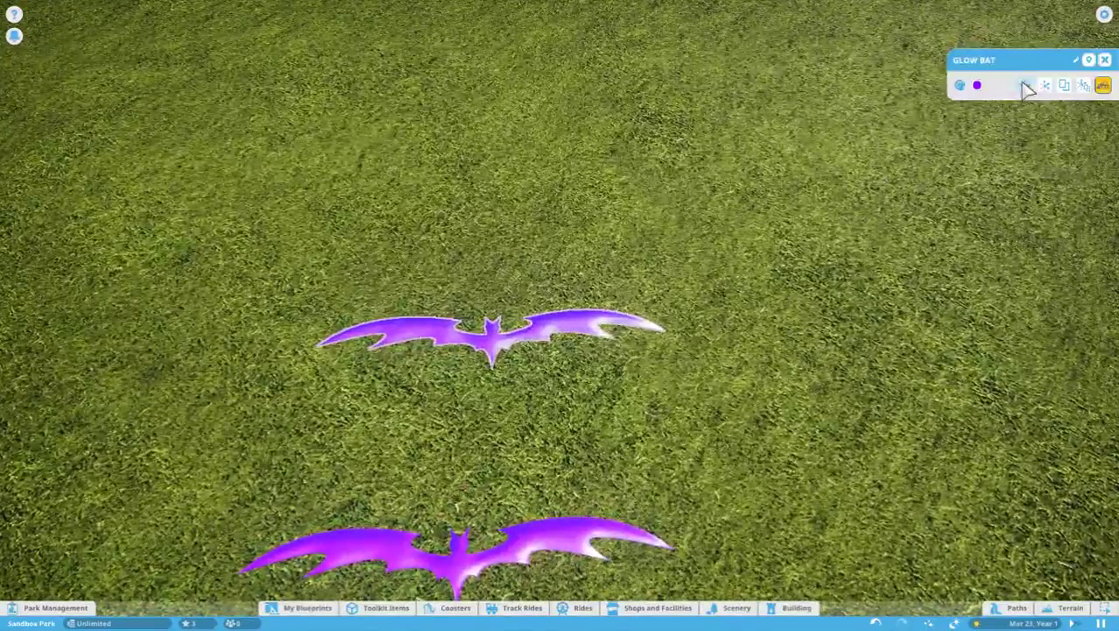
Step: Move the Glow Bat to a new spot and recolour it crimson red (CC0000)
left_click(1025, 85)
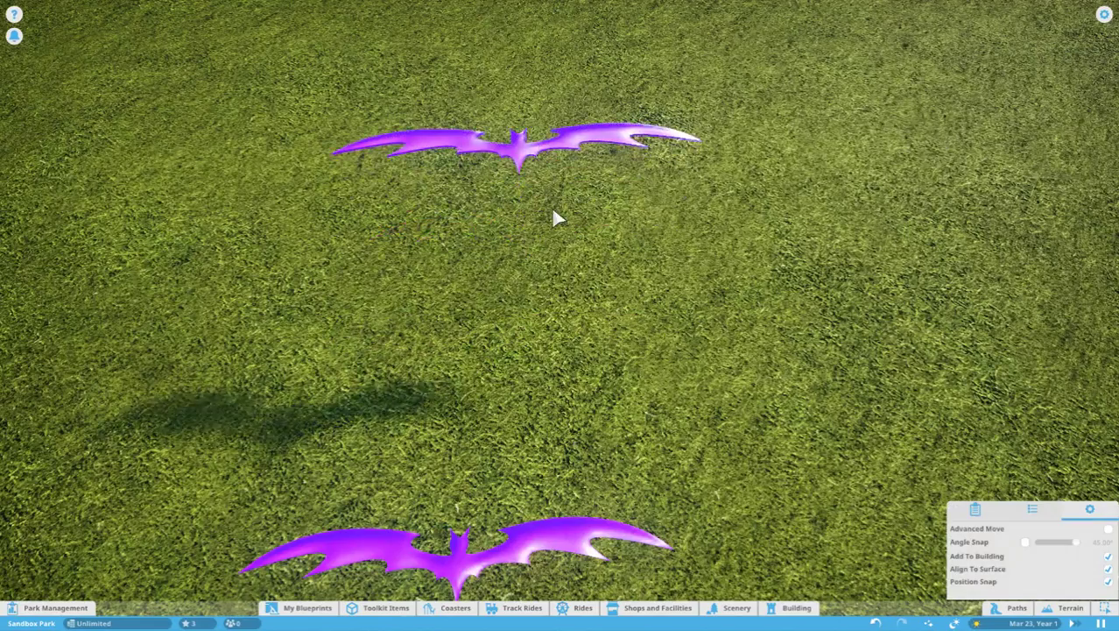
left_click(554, 213)
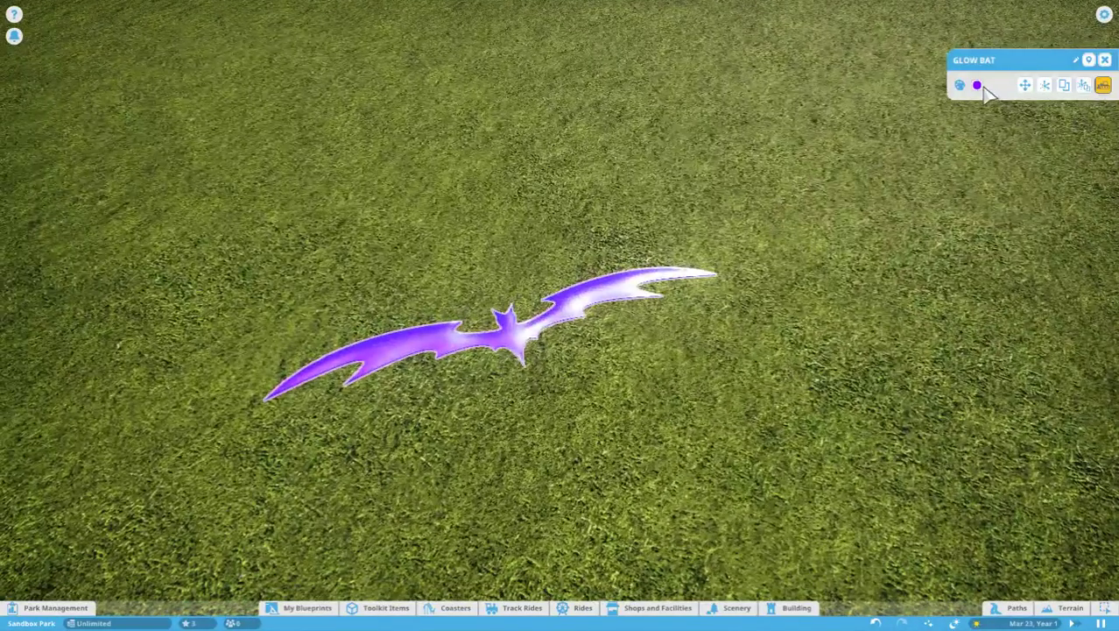
left_click(977, 85)
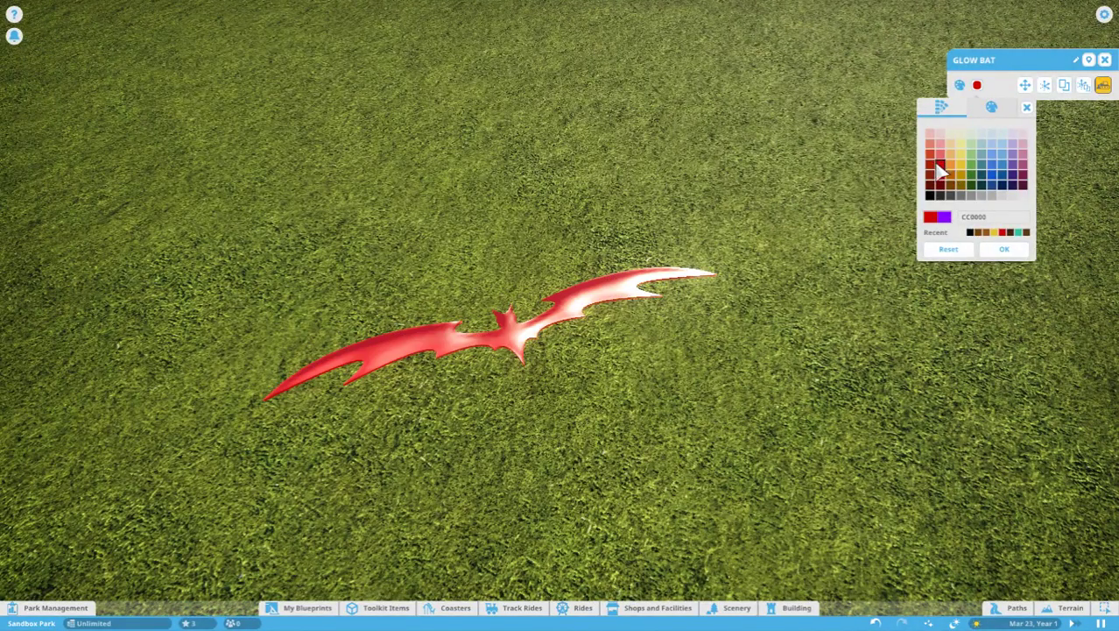
left_click(1012, 250)
left_click(1105, 60)
Step: Toggle Set Lighting and recolour the extra-large Glow Blorb yellow
key("d")
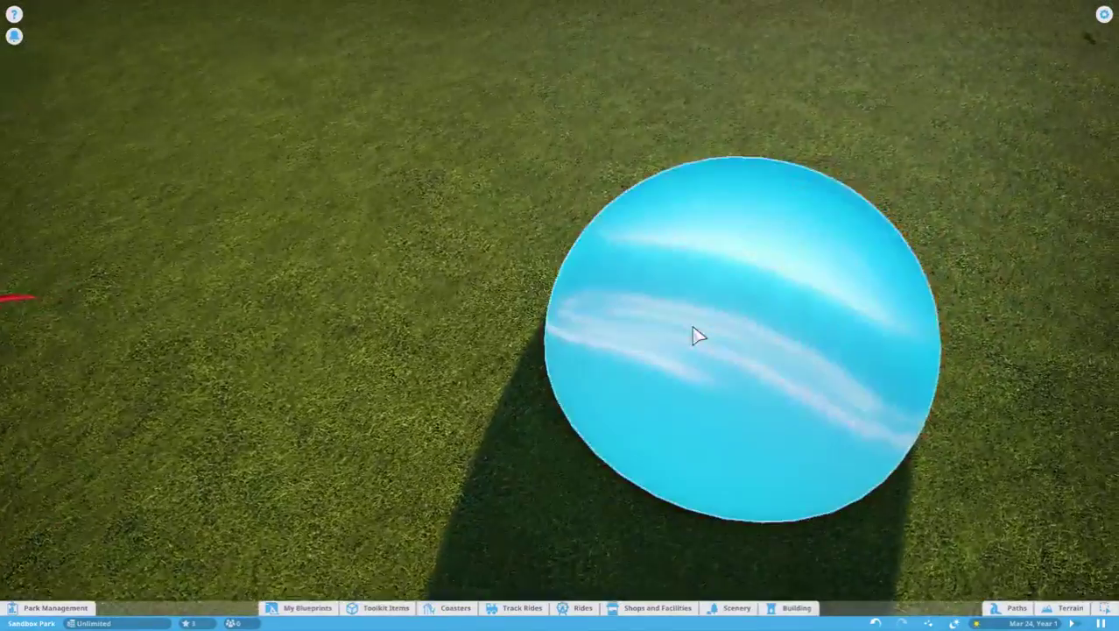
left_click(696, 335)
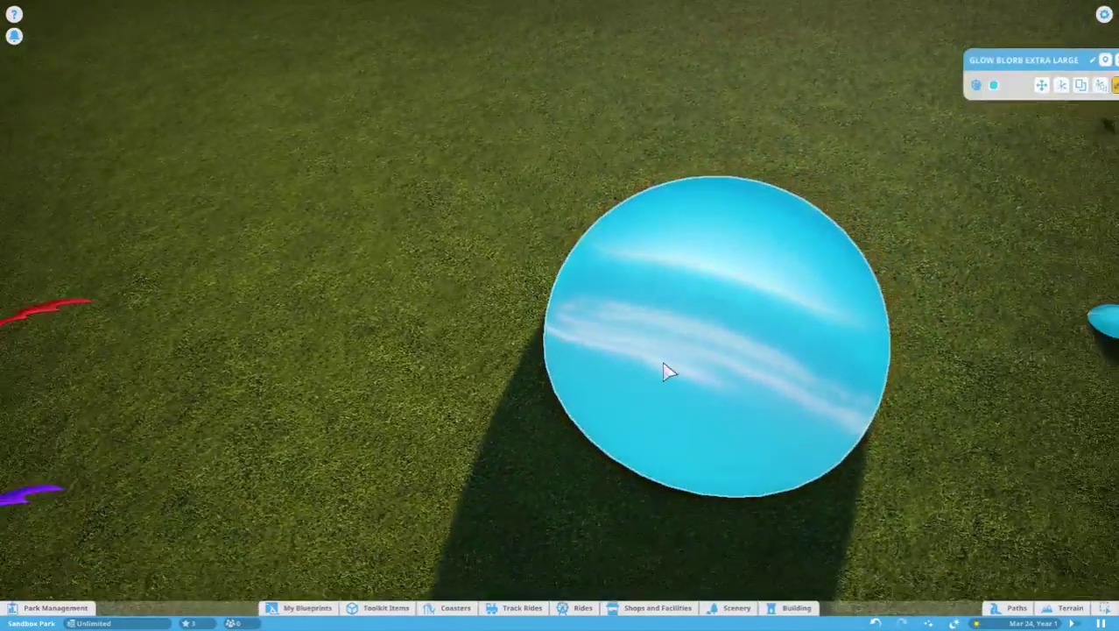
scroll(652, 368, "down", 3)
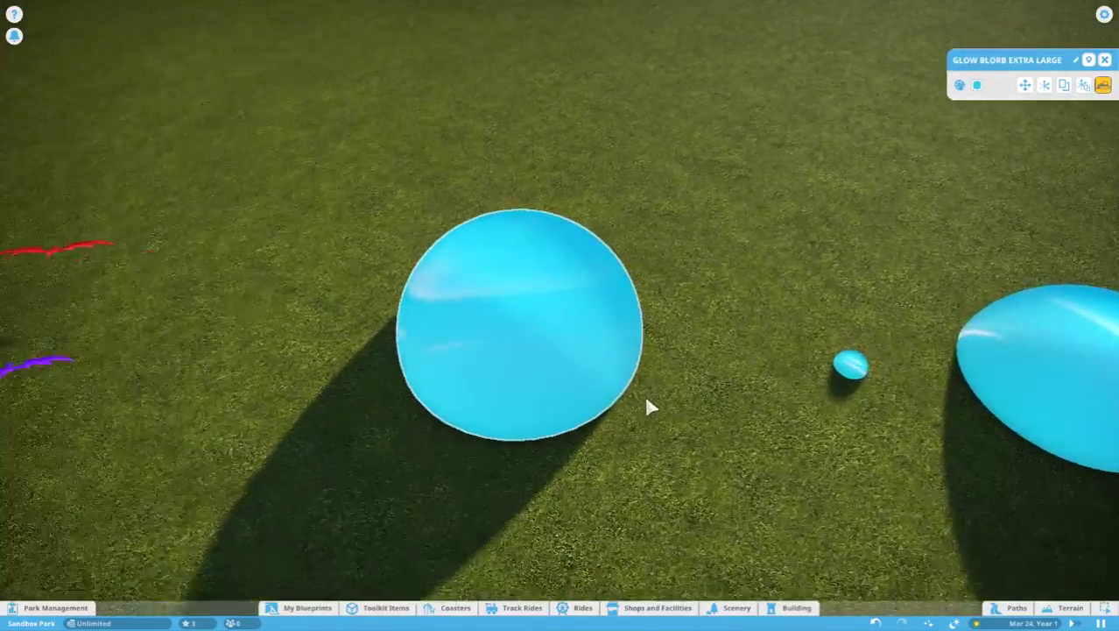
scroll(648, 408, "up", 2)
key("d")
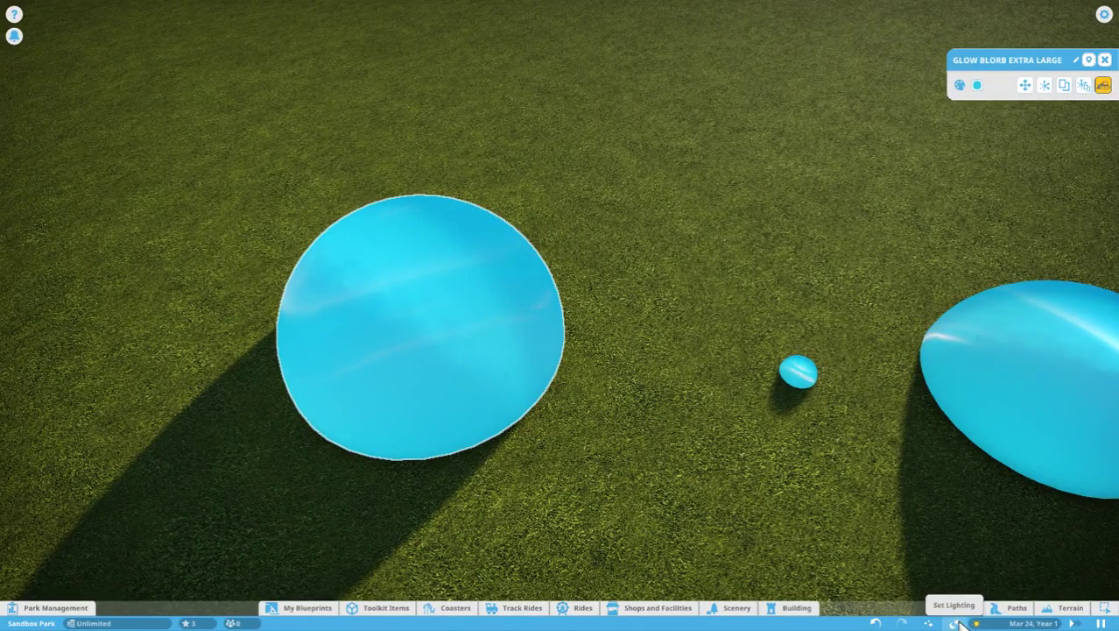
left_click(911, 600)
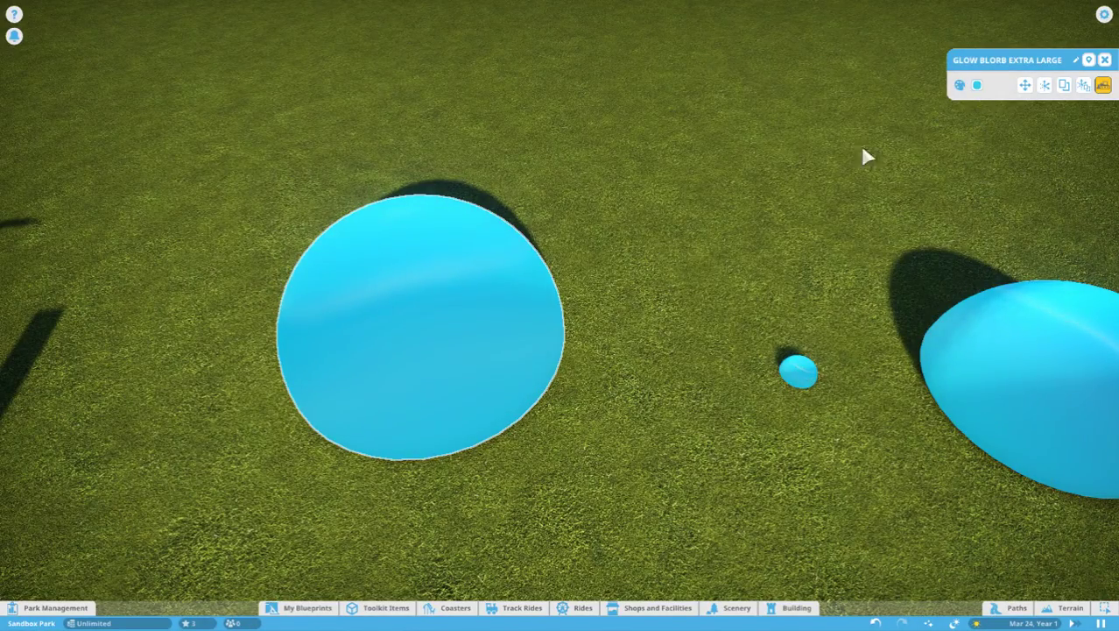
left_click(977, 85)
left_click(962, 172)
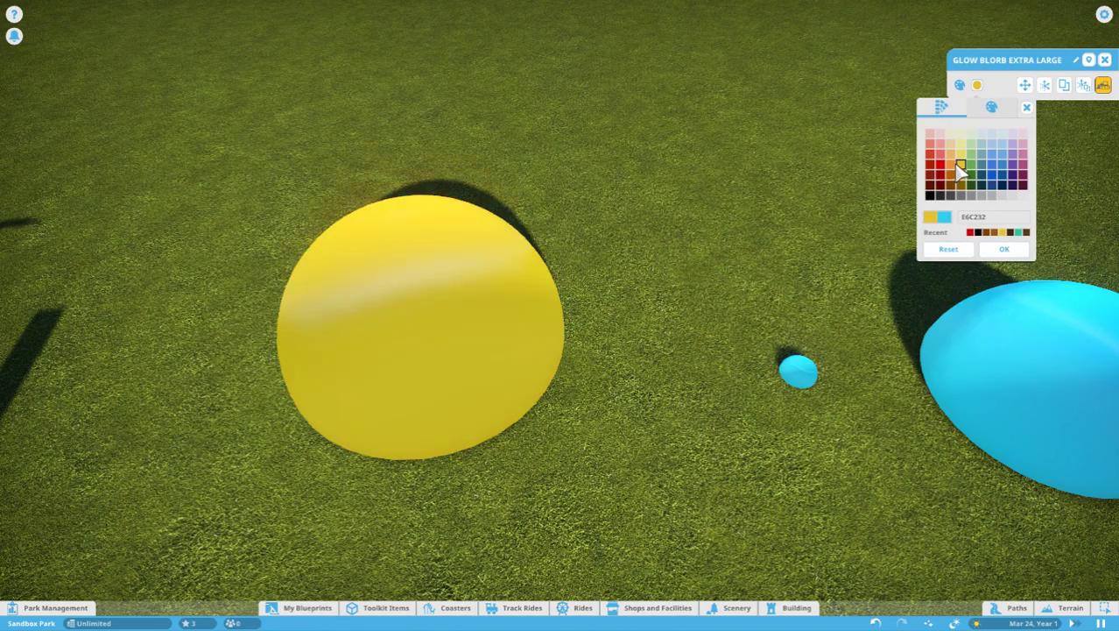
key("d")
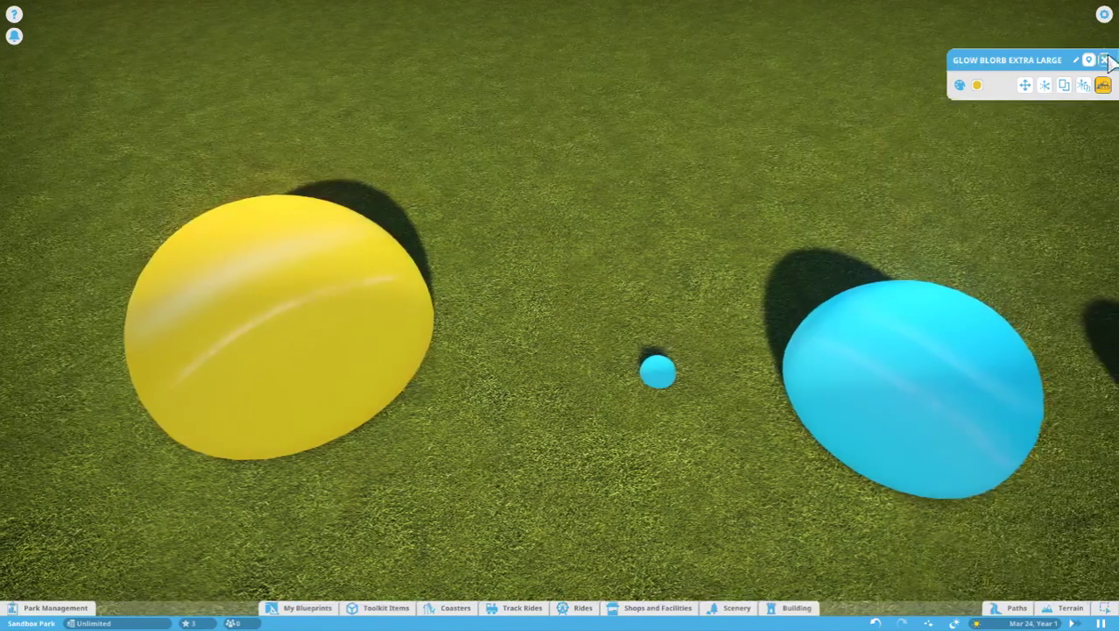
left_click(1105, 58)
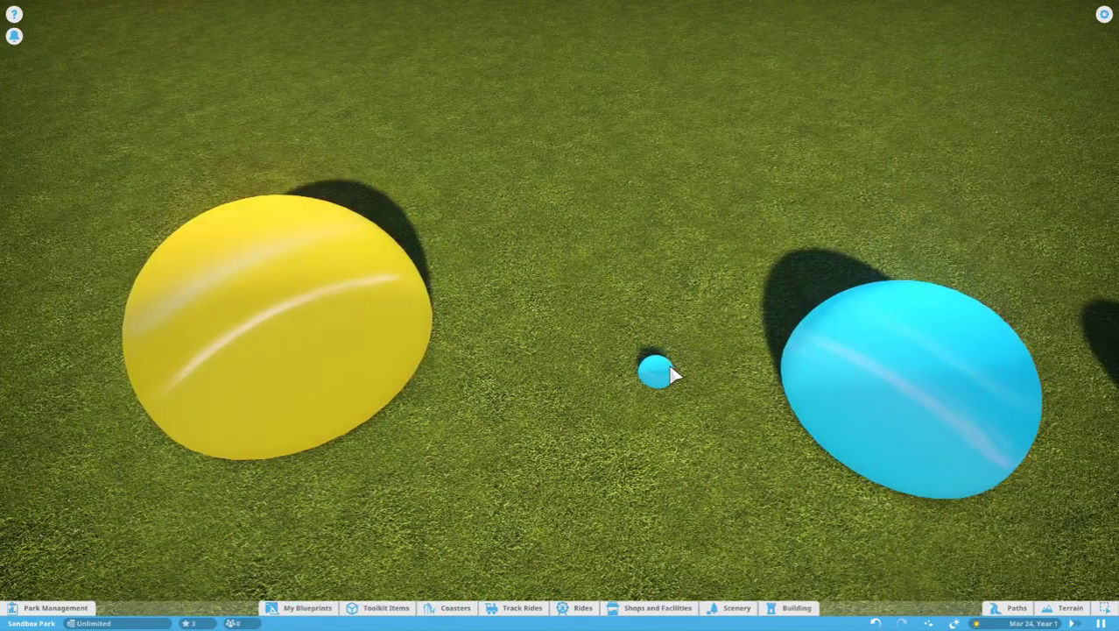
Step: Give the extra-small Glow Blorb a dark green colour
key("d")
left_click(977, 85)
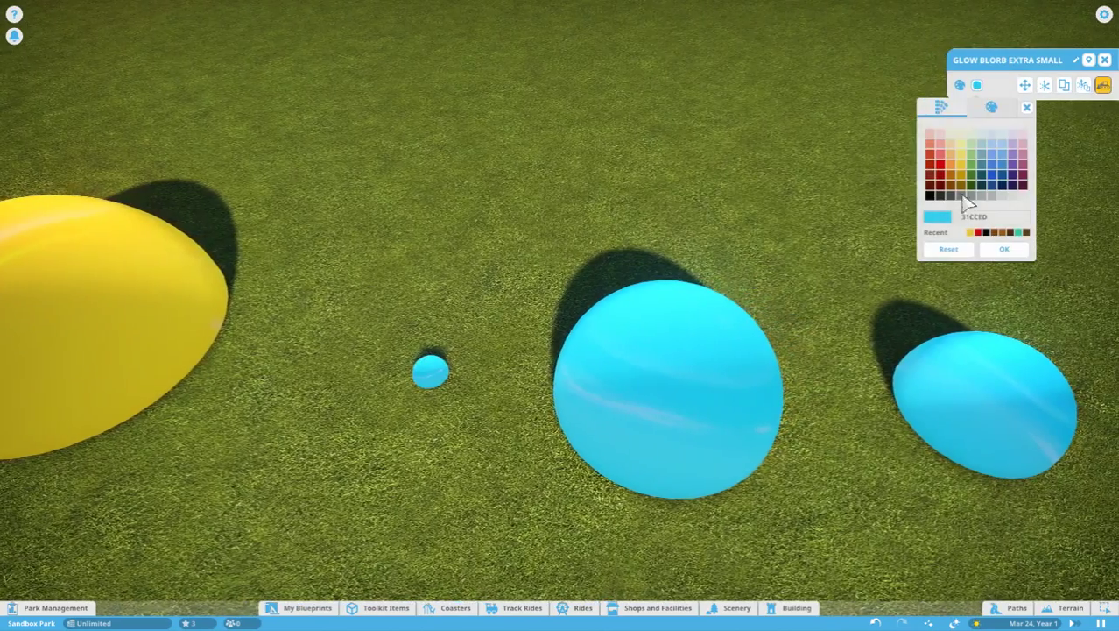
left_click(1003, 251)
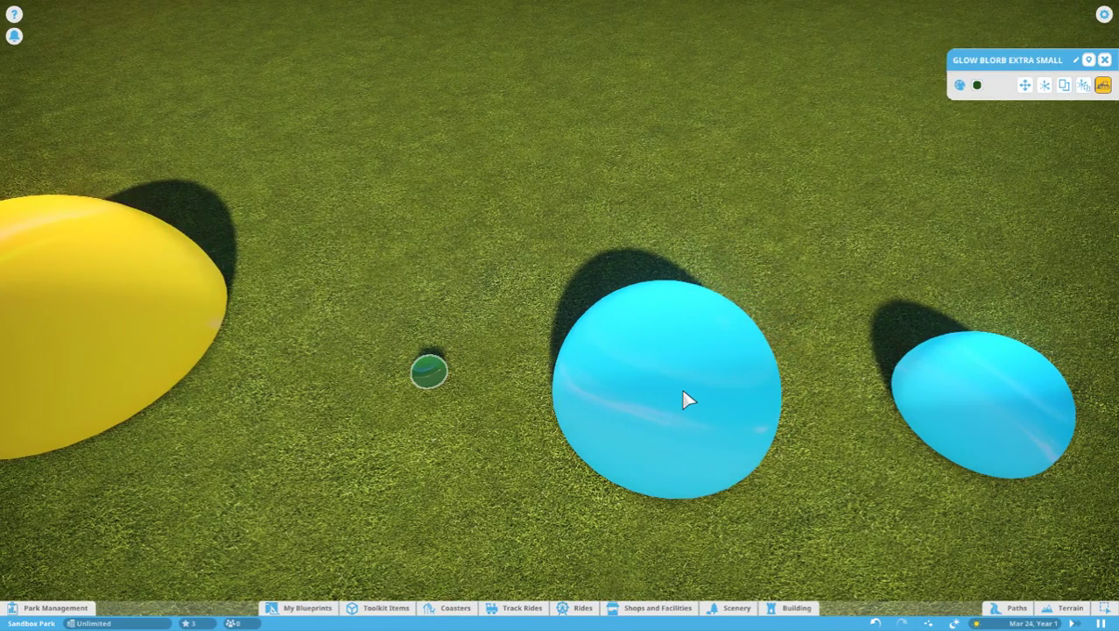
Step: Recolour the large Glow Blorb indigo (351C75)
left_click(679, 390)
key("d")
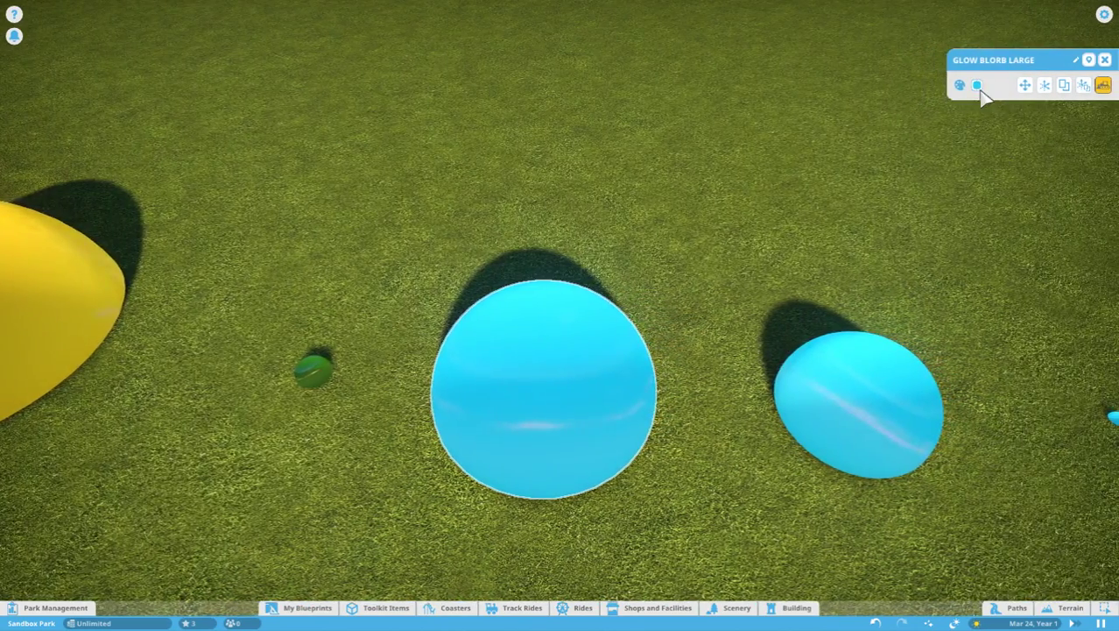
left_click(978, 85)
key("d")
left_click(1013, 182)
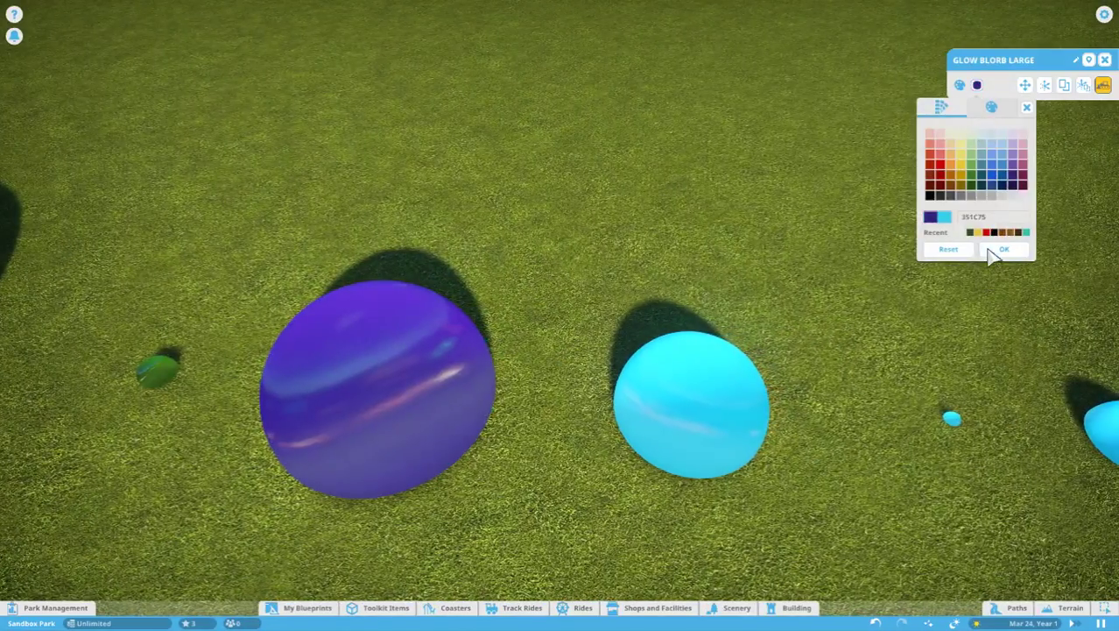
left_click(999, 250)
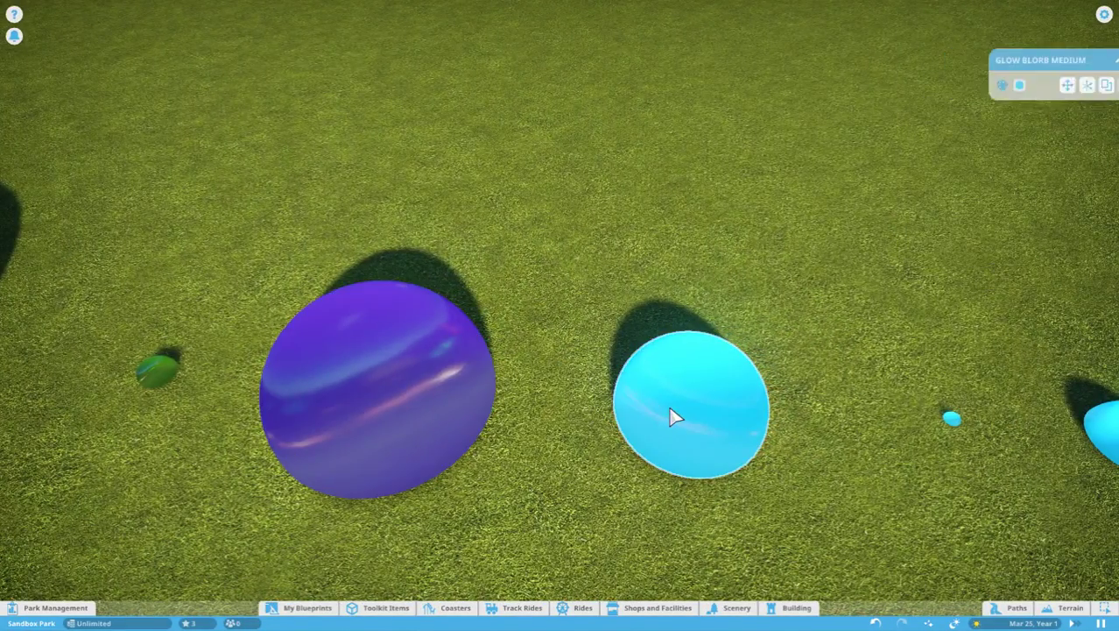
Step: Recolour the medium Glow Blorb red (CC0000)
key("d")
left_click(977, 85)
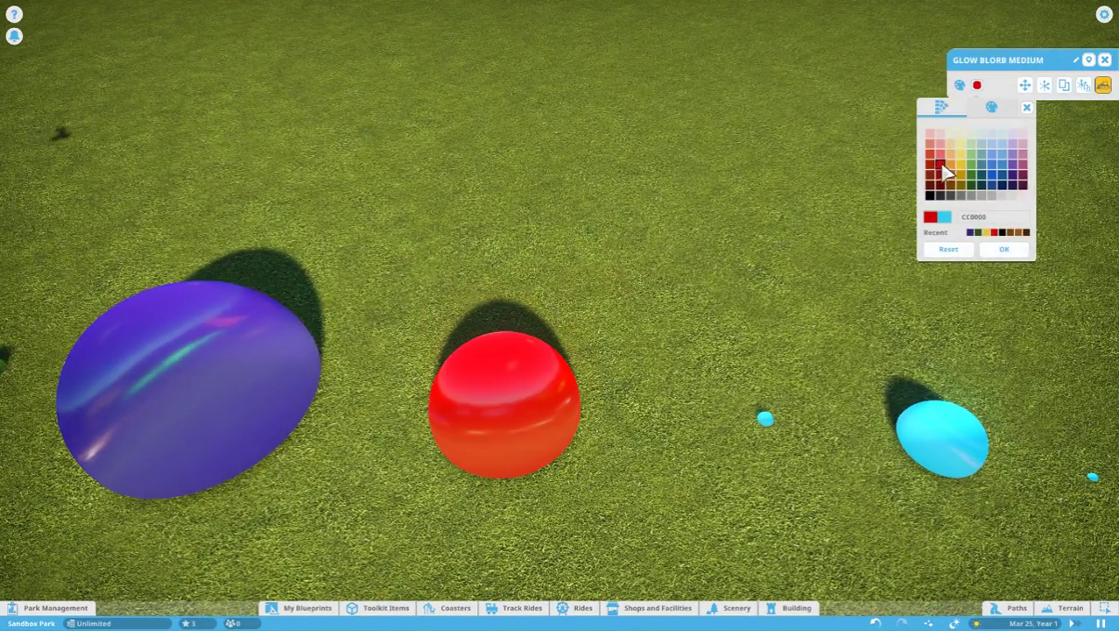
left_click(1006, 253)
key("d")
key("Escape")
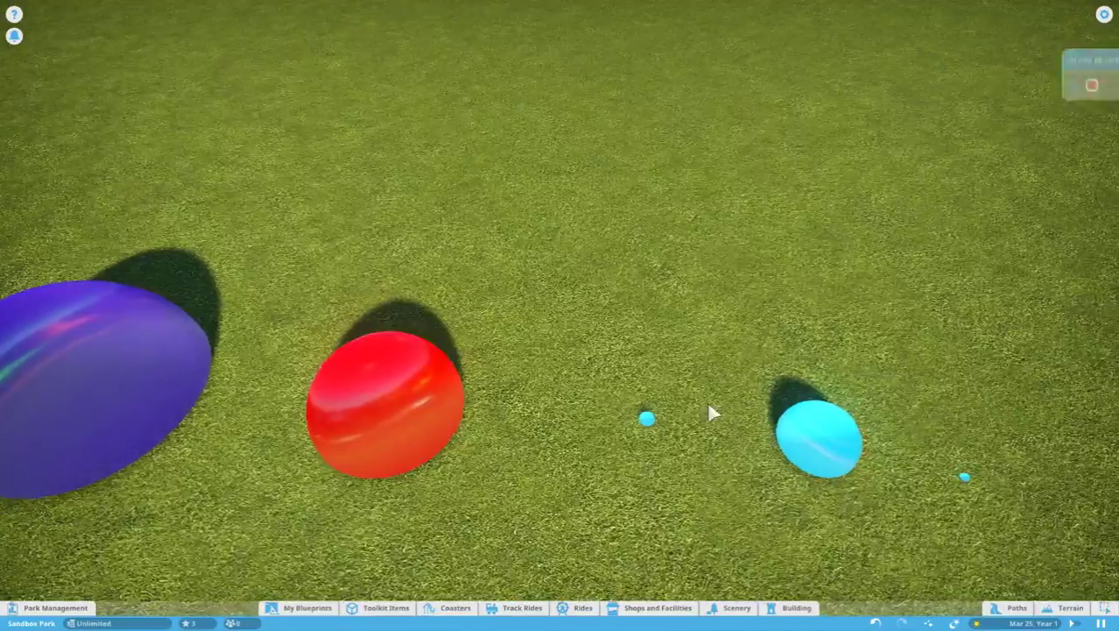
key("s")
scroll(665, 446, "up", 5)
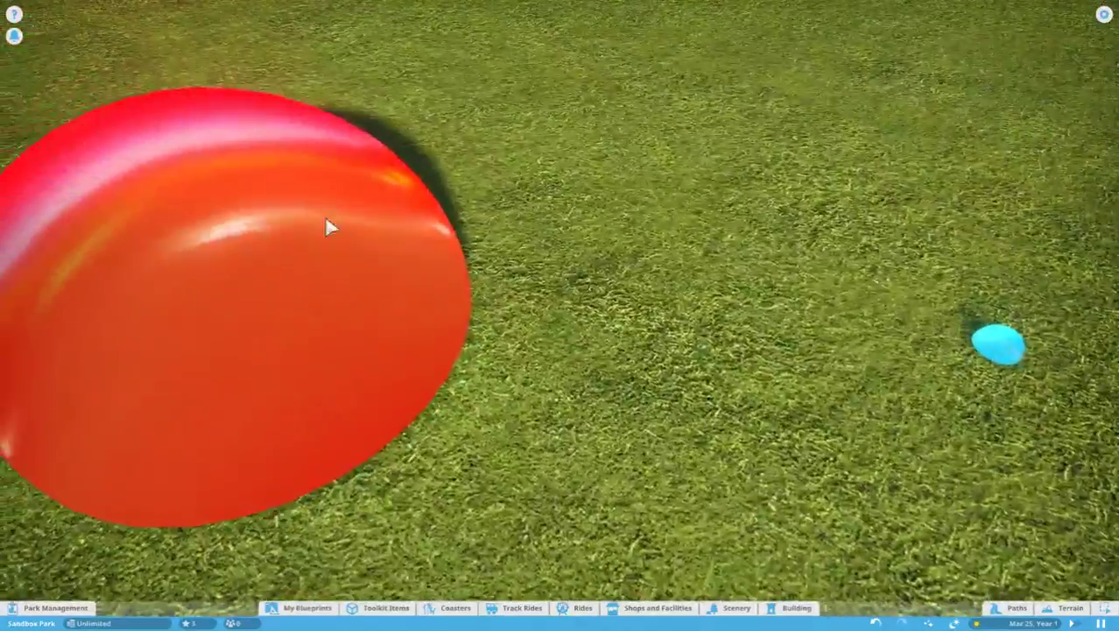
key("d")
Step: Select the mini Glow Blorb and review its colour options without changing them
left_click(464, 347)
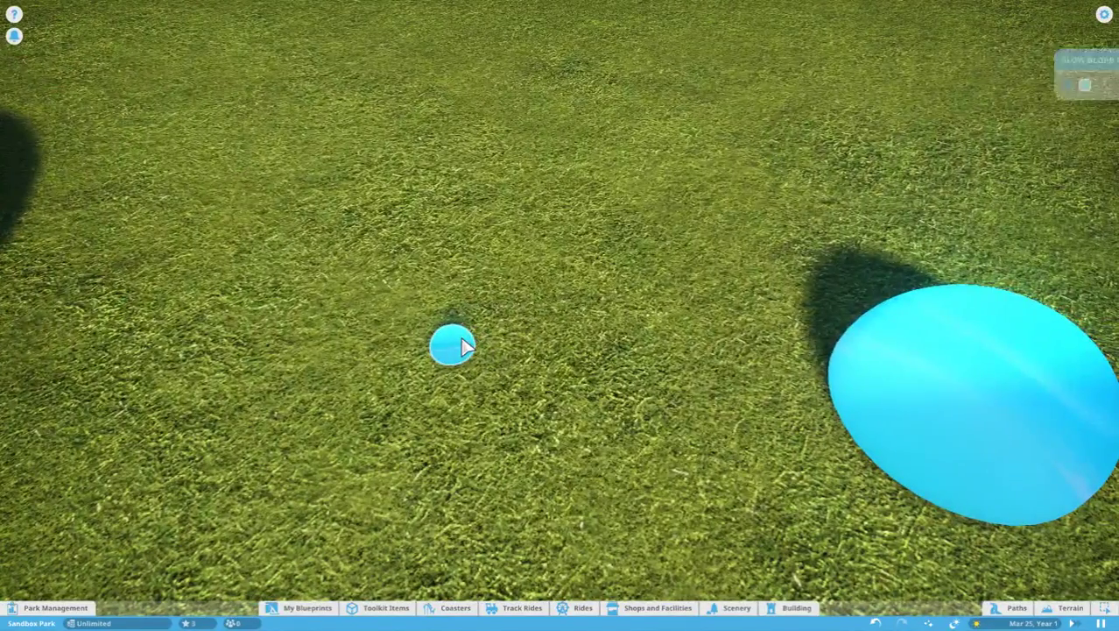
left_click(979, 86)
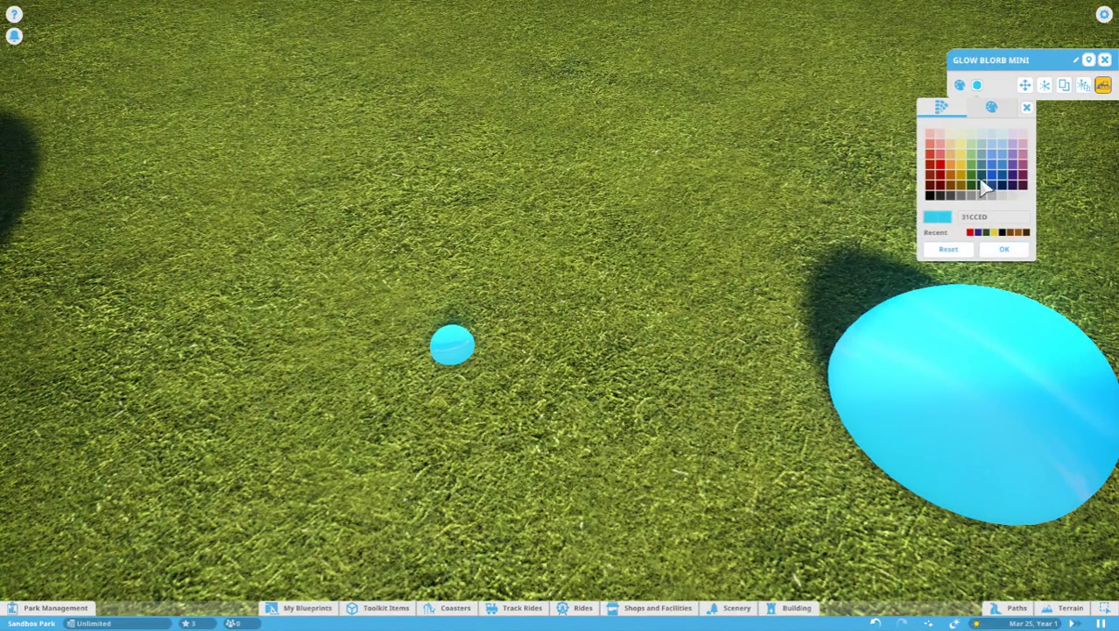
left_click(1014, 252)
Step: Move the tiny Glow Blorb to a new spot
key("d")
left_click(670, 394)
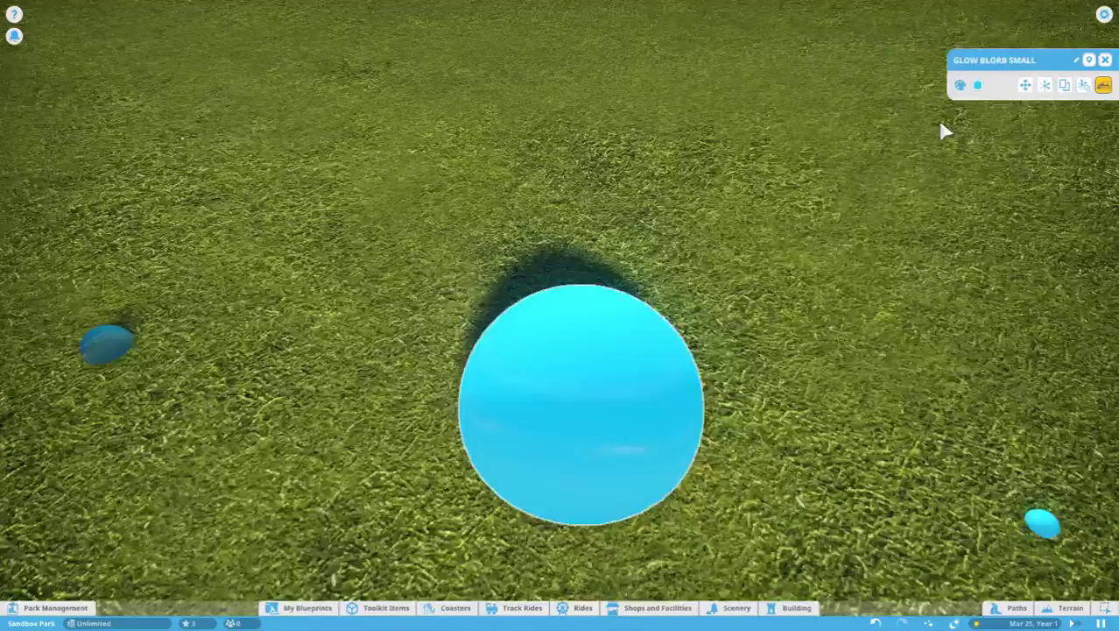
key("d")
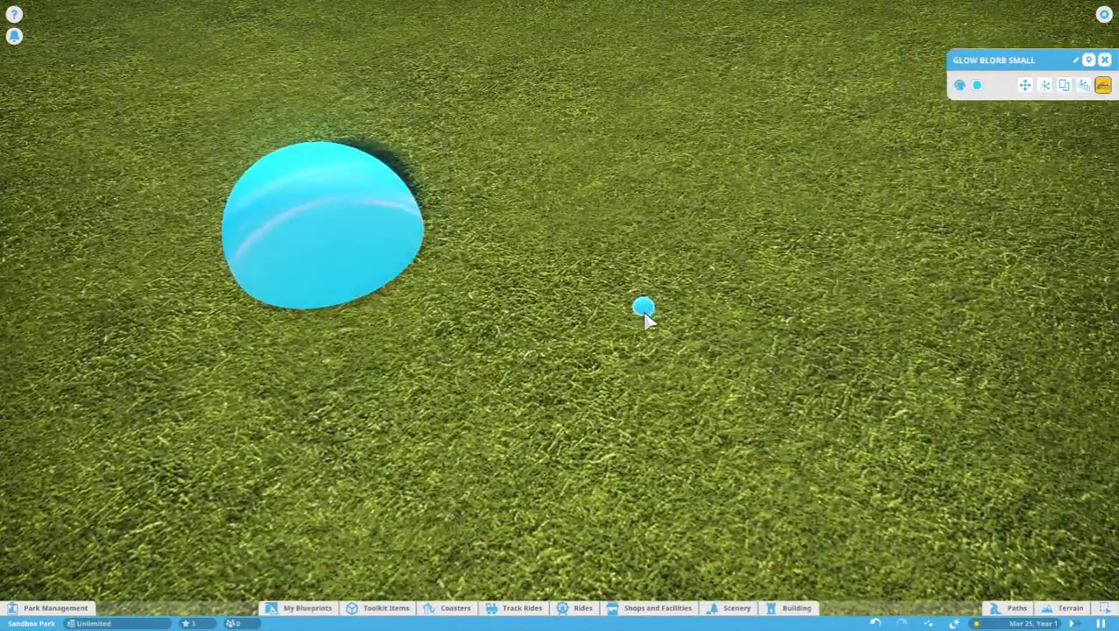
left_click(646, 320)
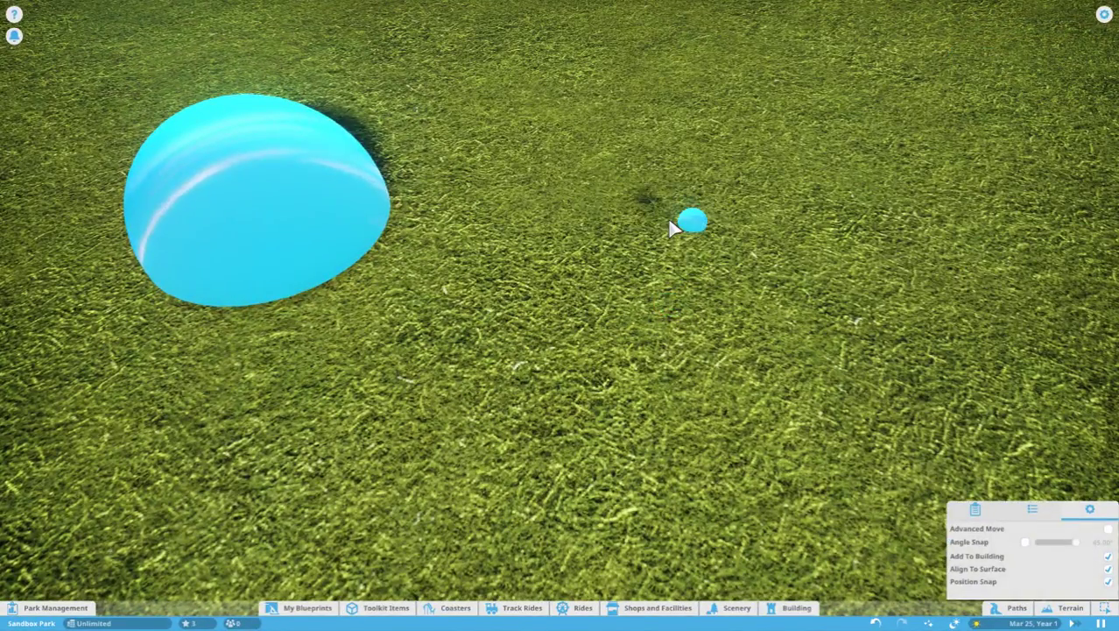
left_click(669, 219)
scroll(705, 399, "down", 5)
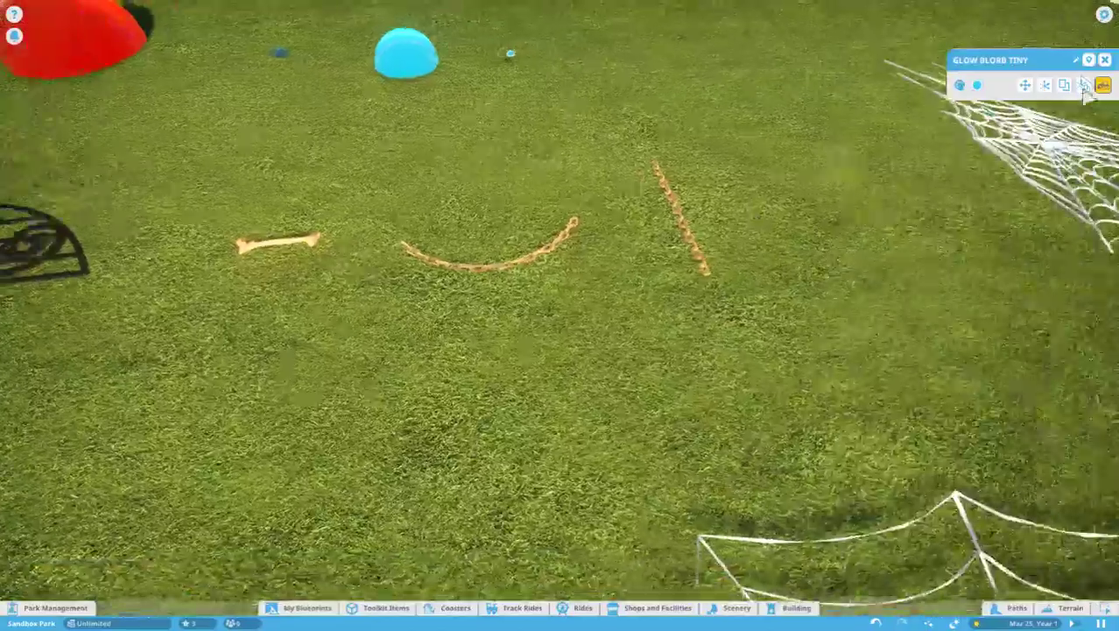
Step: Recolour the tall Glow Shape Beam 4M from orange to blue (0B5394)
key("q")
key("Escape")
key("q")
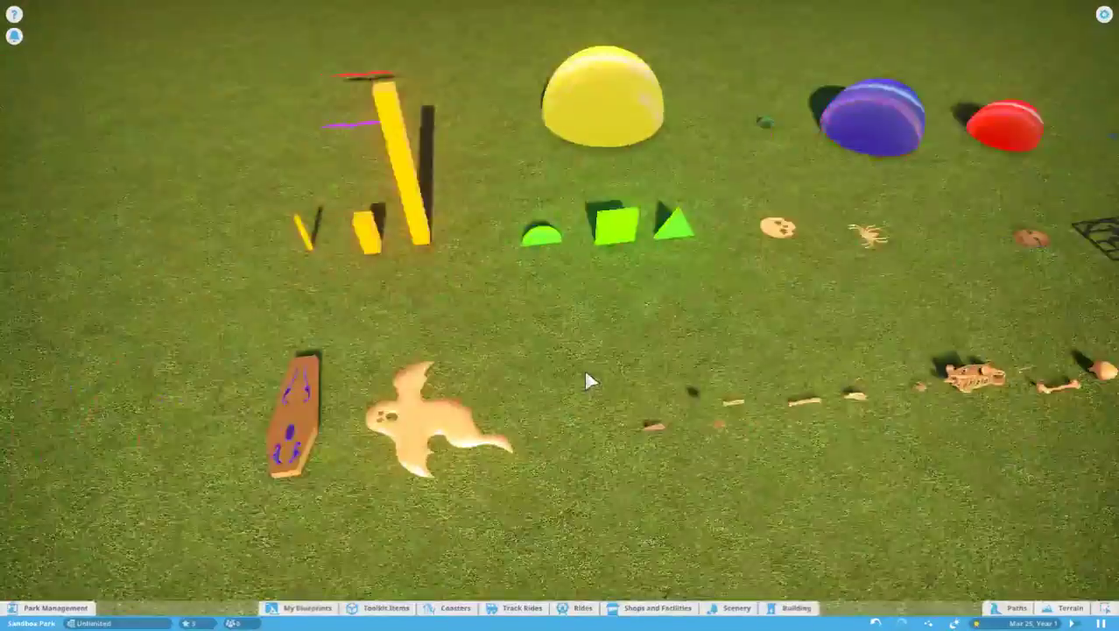
scroll(585, 385, "up", 2)
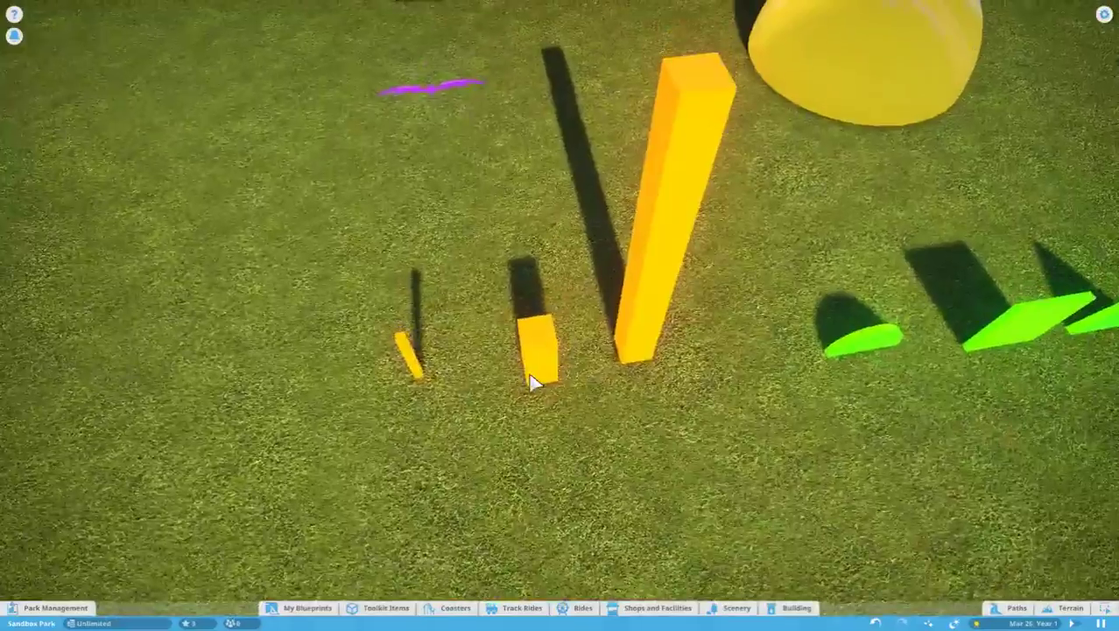
left_click(530, 375)
key("q")
key("d")
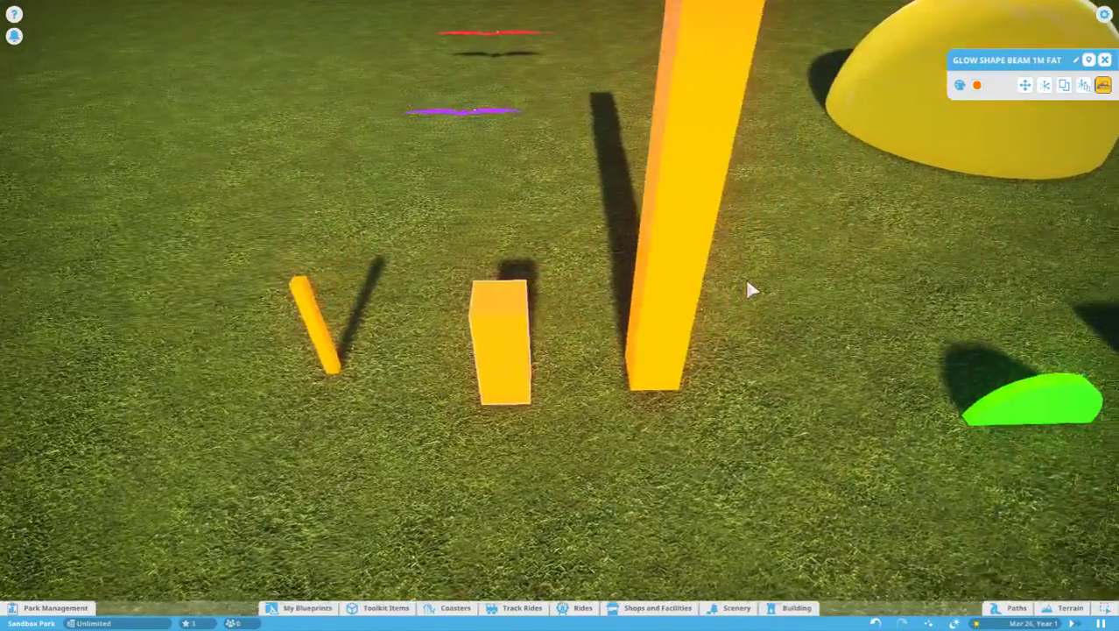
key("s")
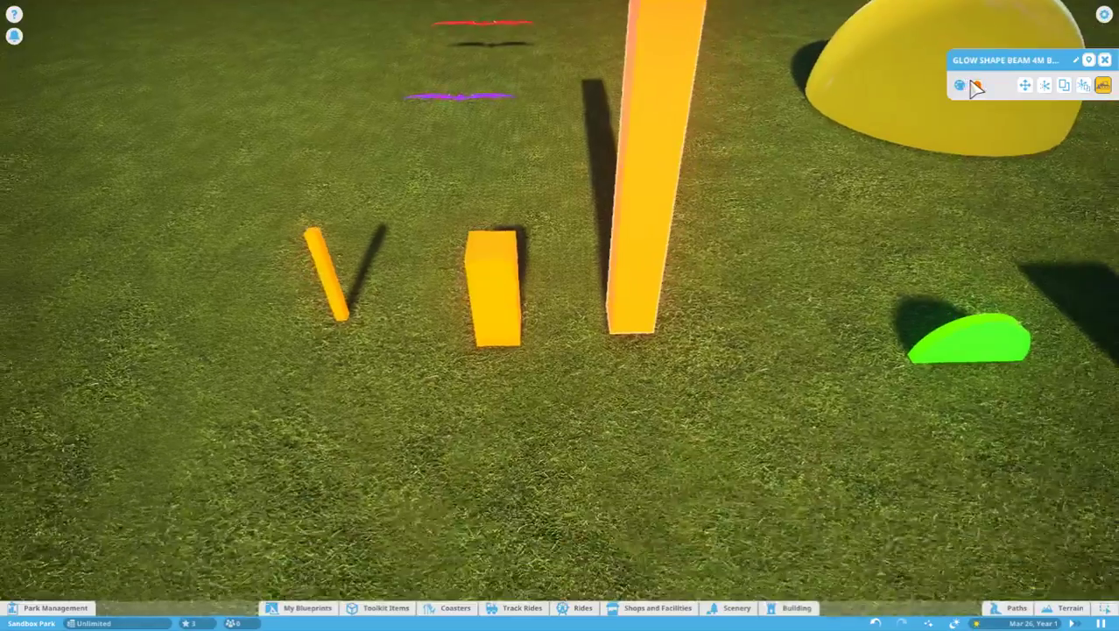
left_click(977, 87)
left_click(1000, 178)
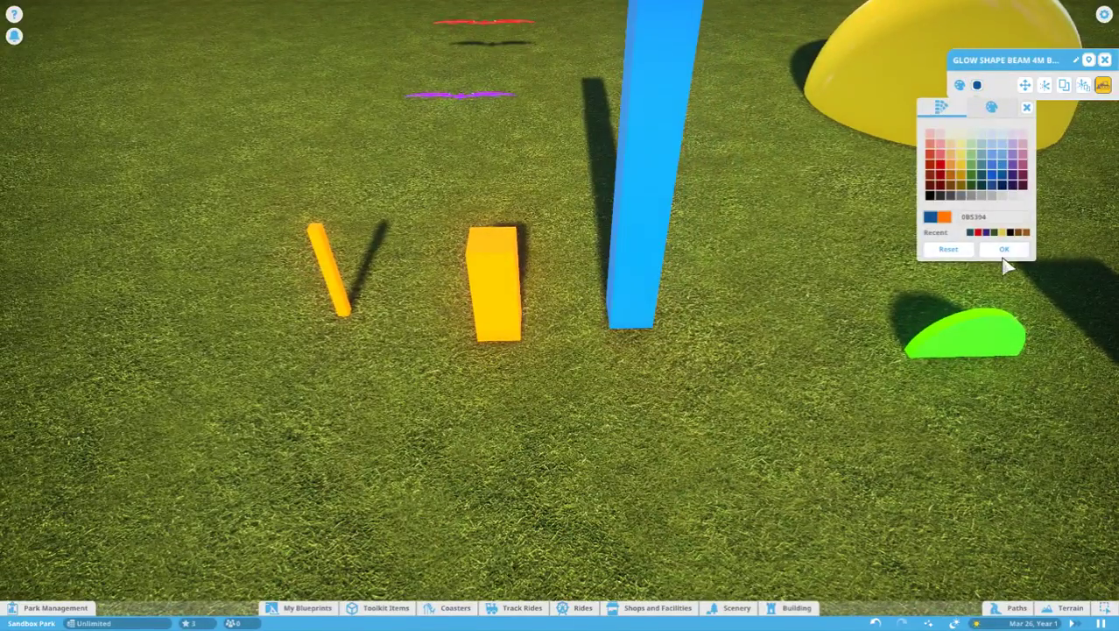
left_click(1005, 253)
Step: Recolour the half-round glow shape pale green (6AA84F)
key("d")
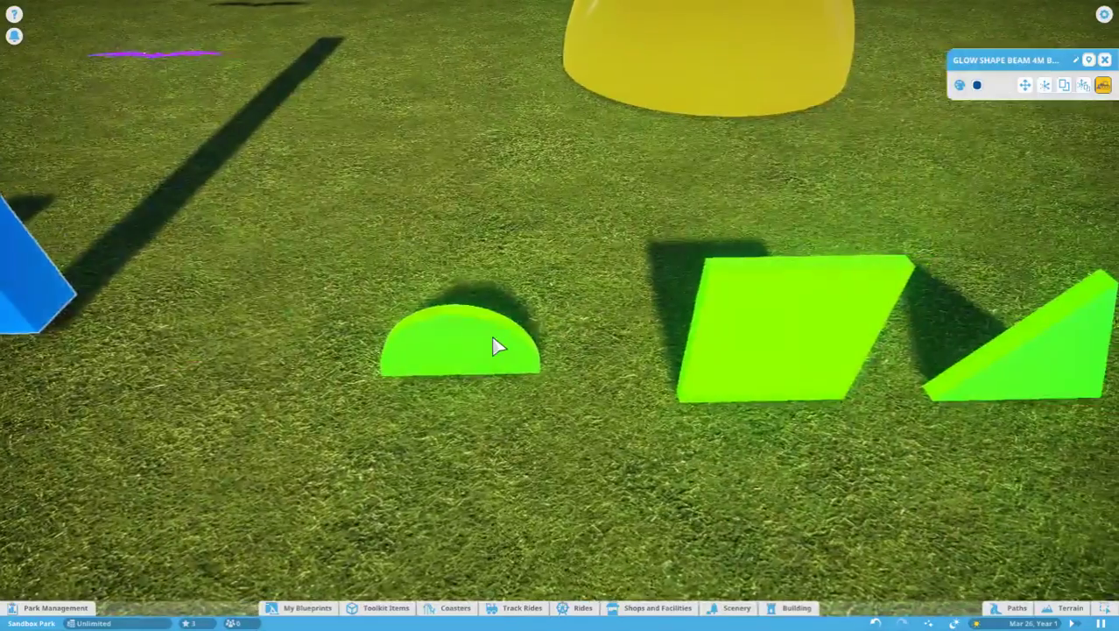
left_click(496, 346)
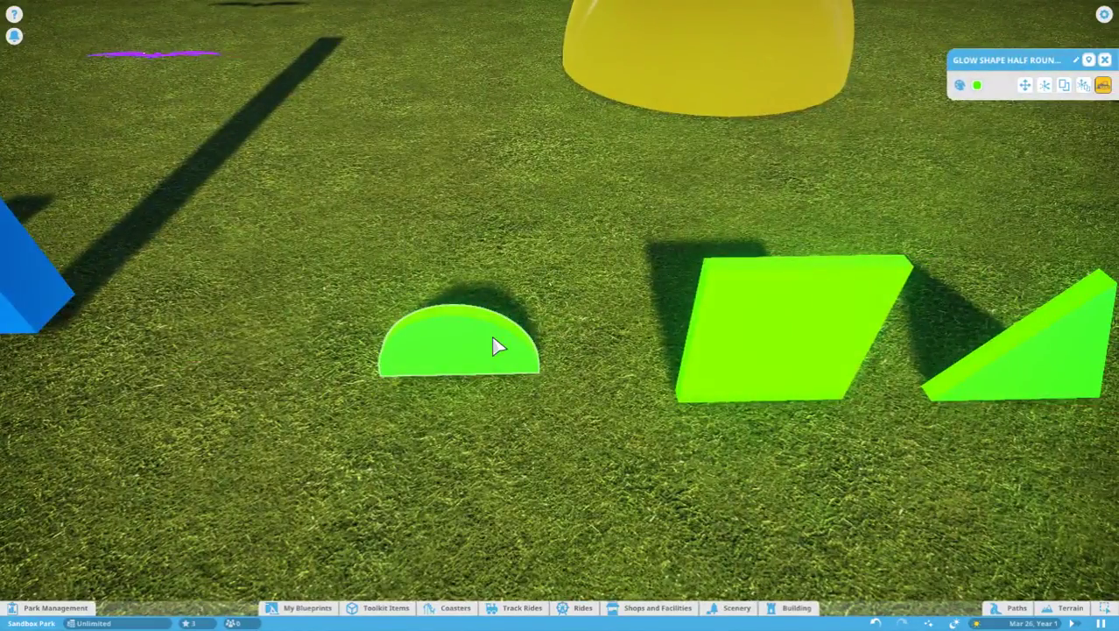
key("e")
key("q")
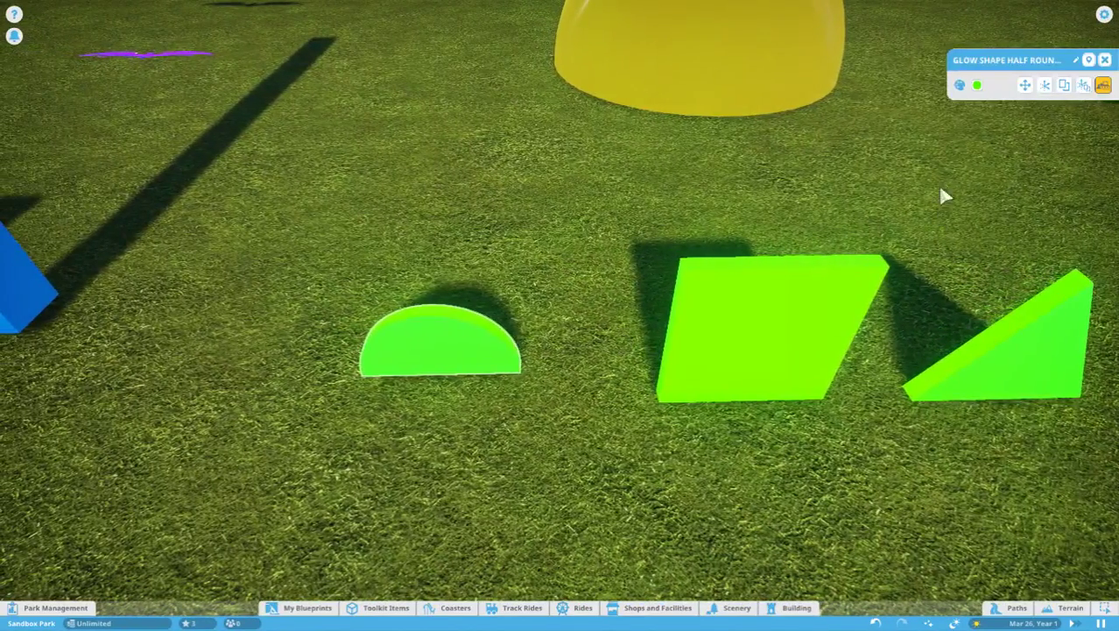
left_click(977, 86)
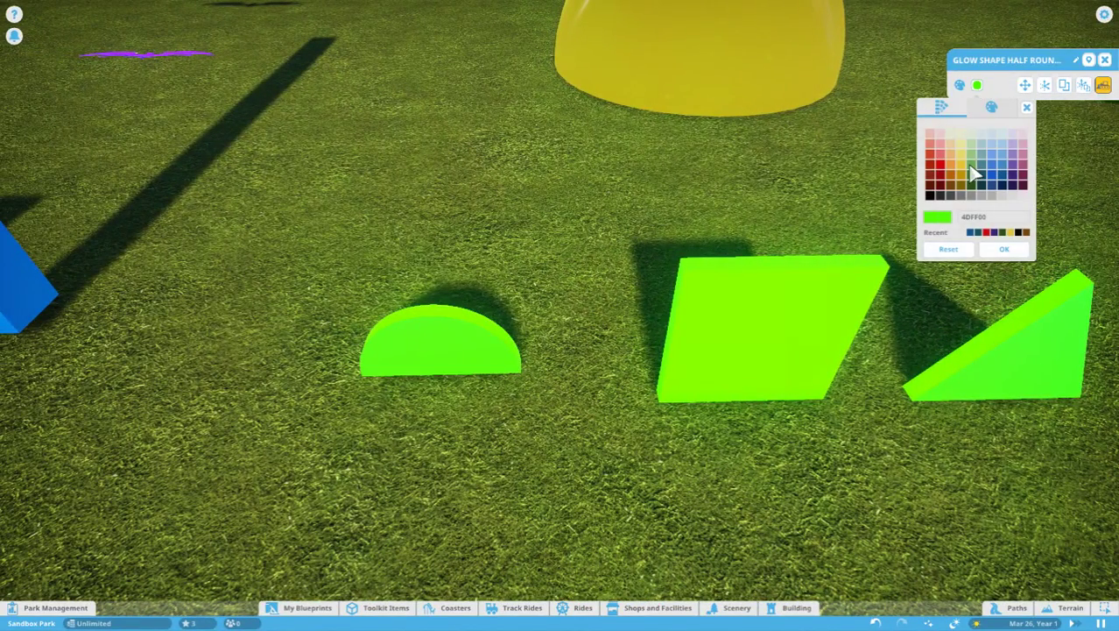
left_click(996, 260)
Step: Recolour the Glow Shape Square pink using a light red palette cell
left_click(748, 352)
key("d")
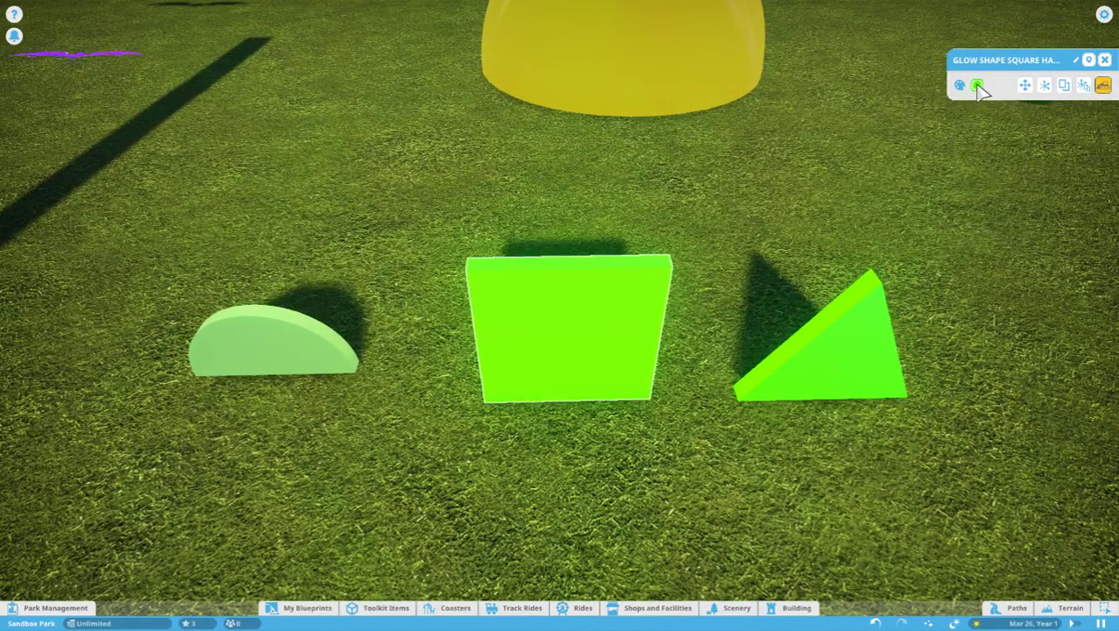
left_click(977, 86)
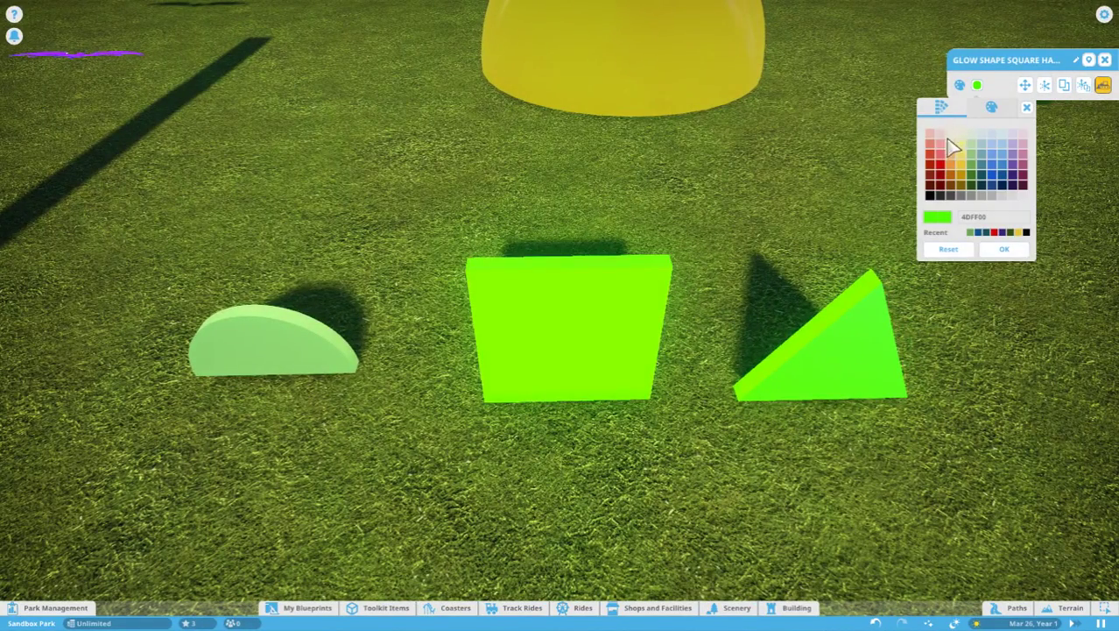
left_click(941, 156)
left_click(1003, 250)
Step: Move the Glow Spider to a new spot and recolour it pale green
key("d")
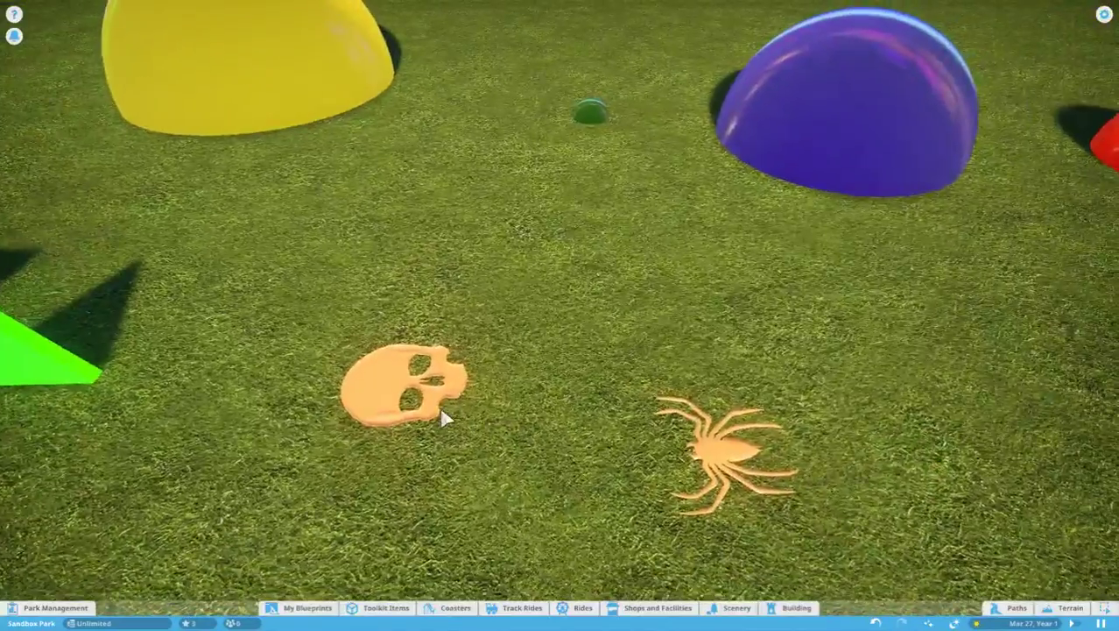
left_click(727, 447)
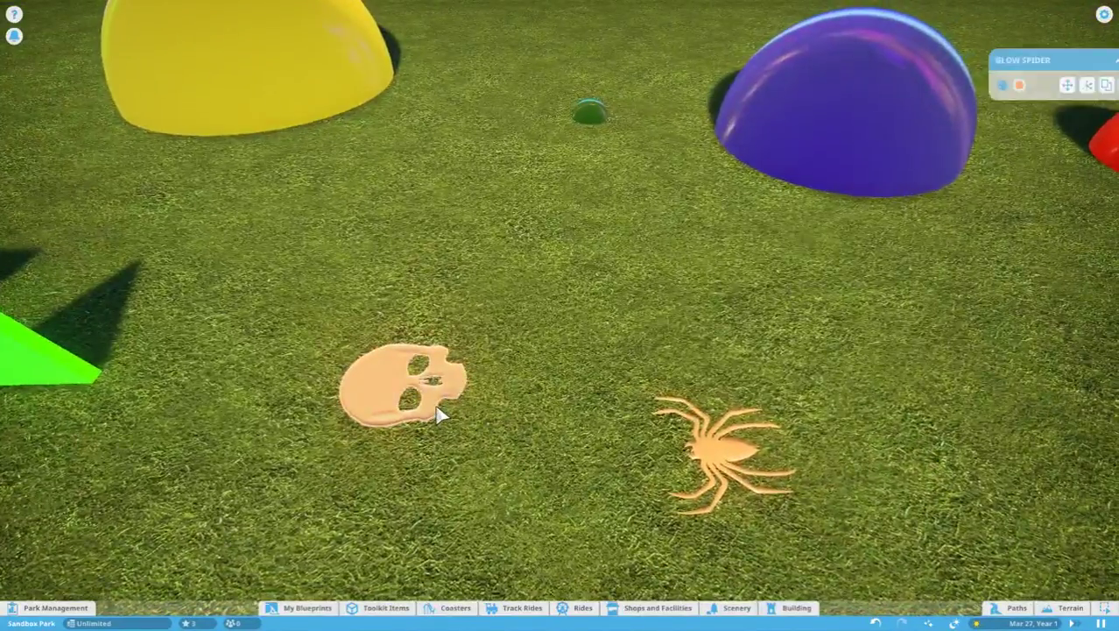
key("a")
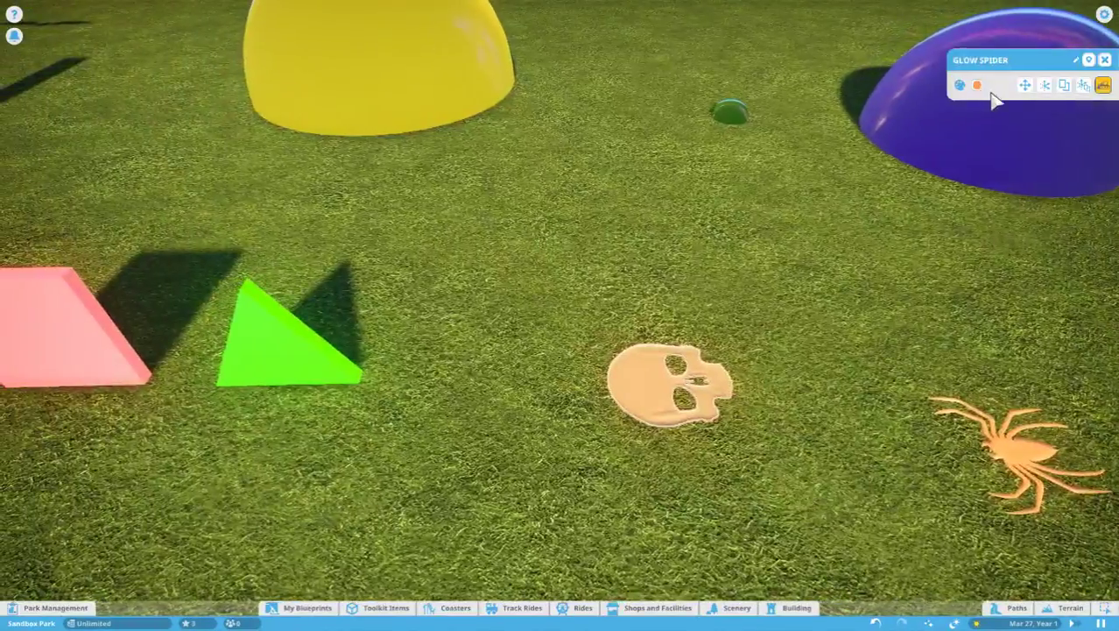
key("d")
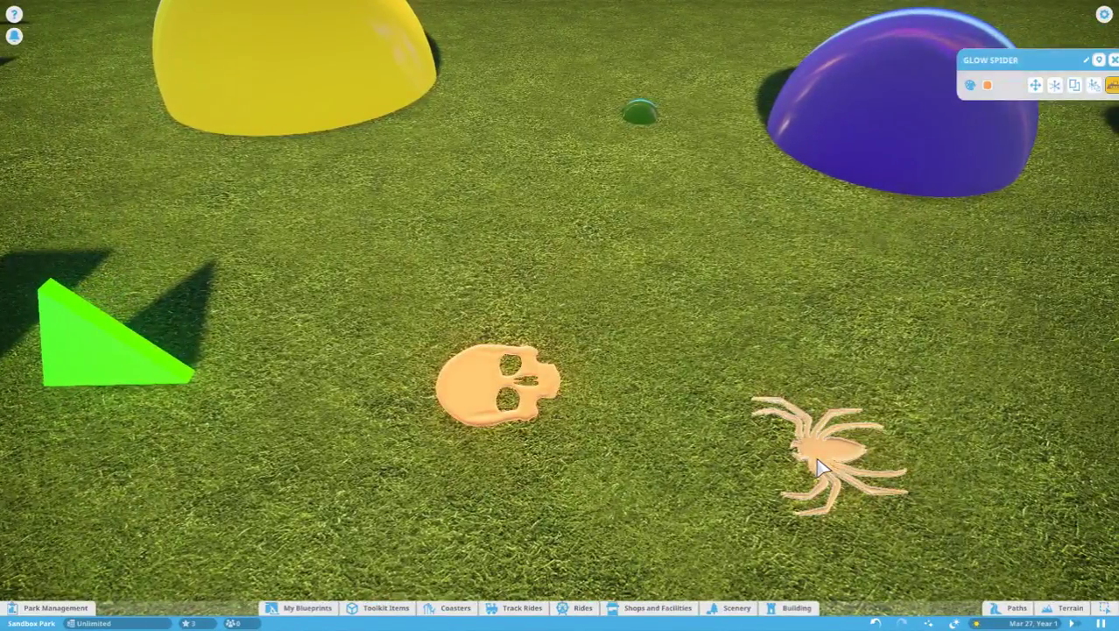
key("d")
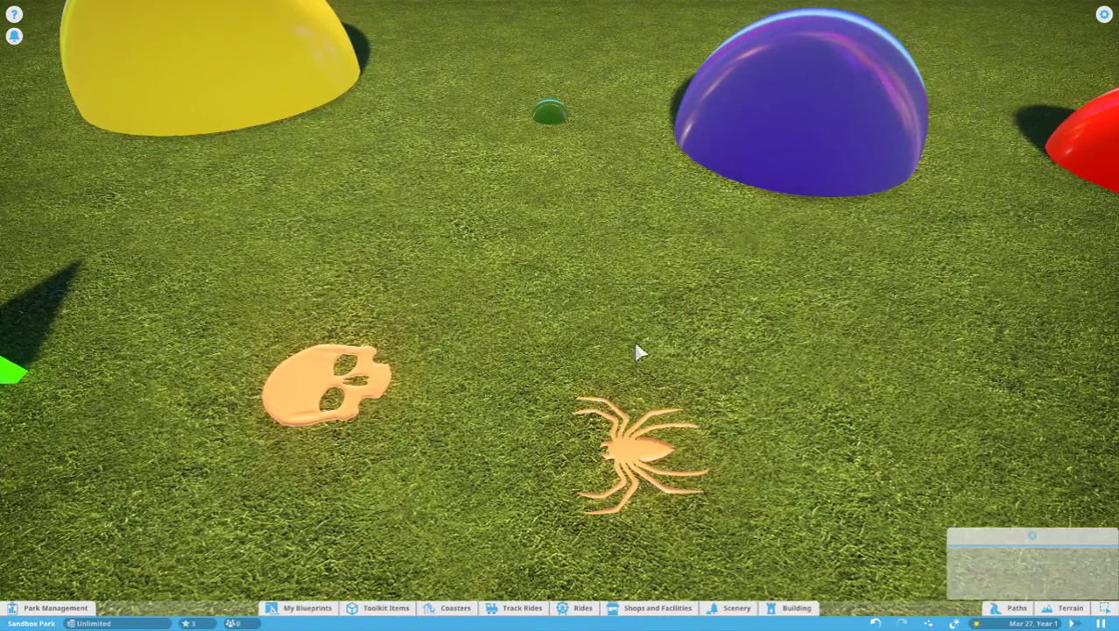
scroll(636, 354, "up", 3)
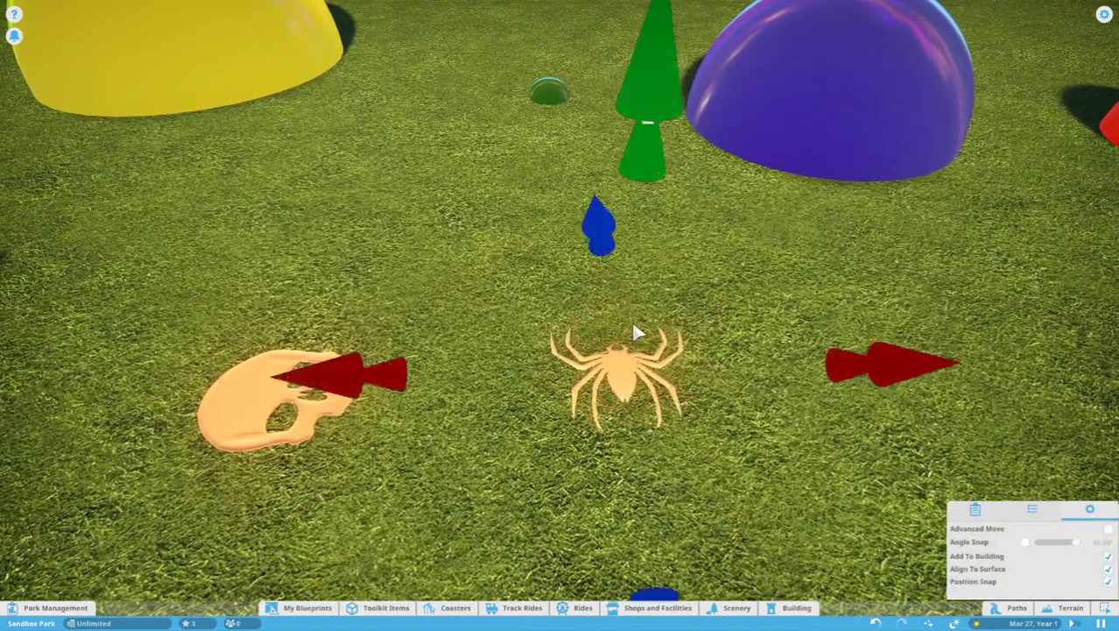
left_click(637, 333)
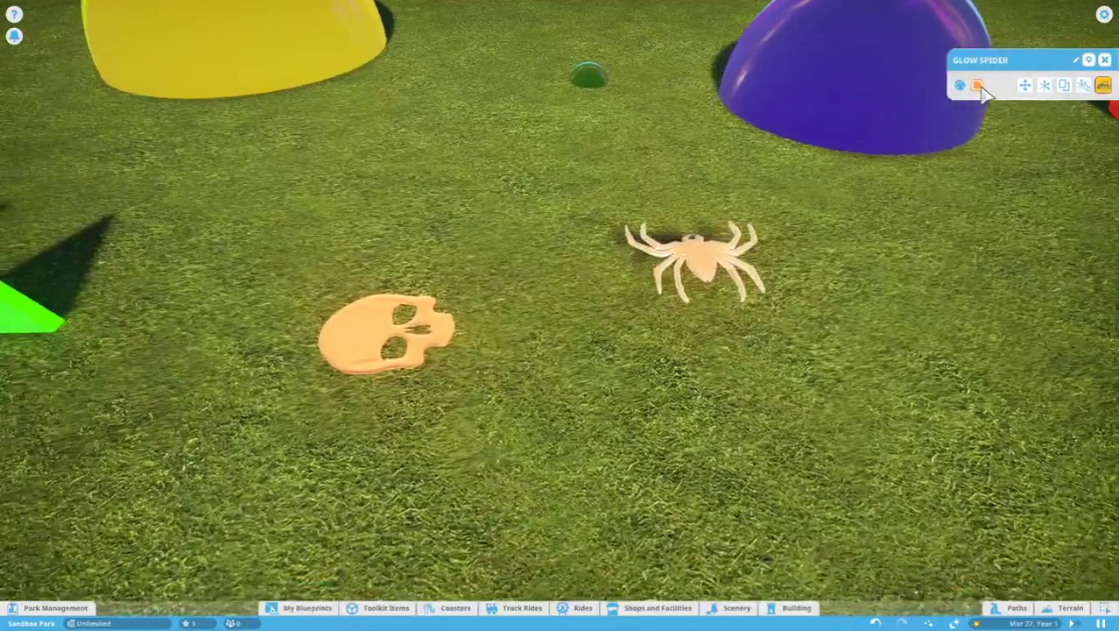
left_click(977, 85)
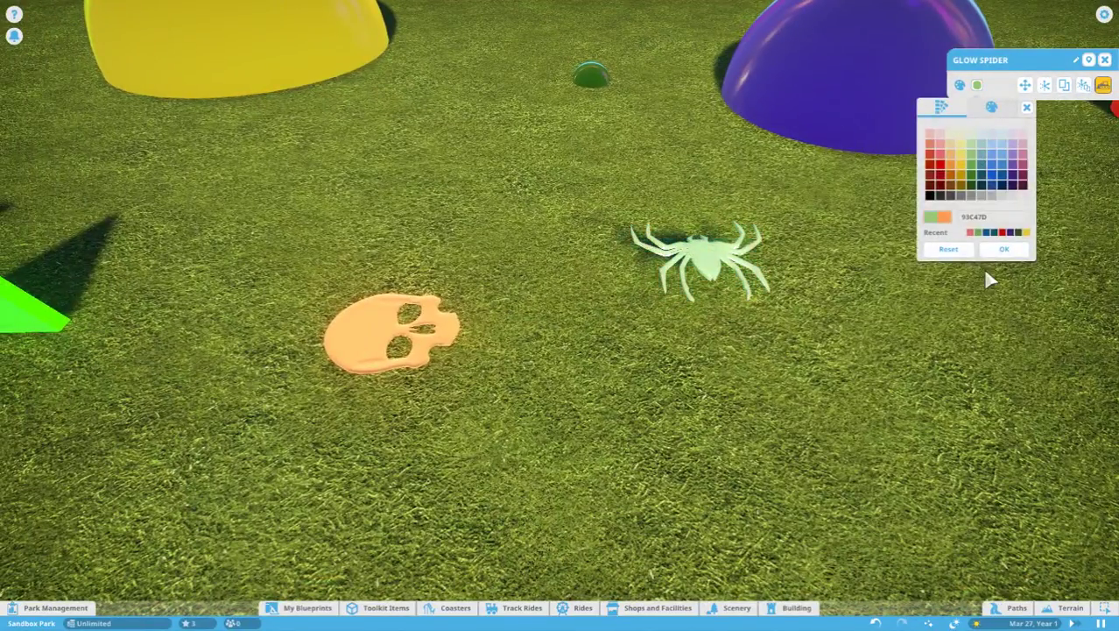
left_click(1014, 248)
Step: Select the Janus Mask and pick it up to reposition it
key("a")
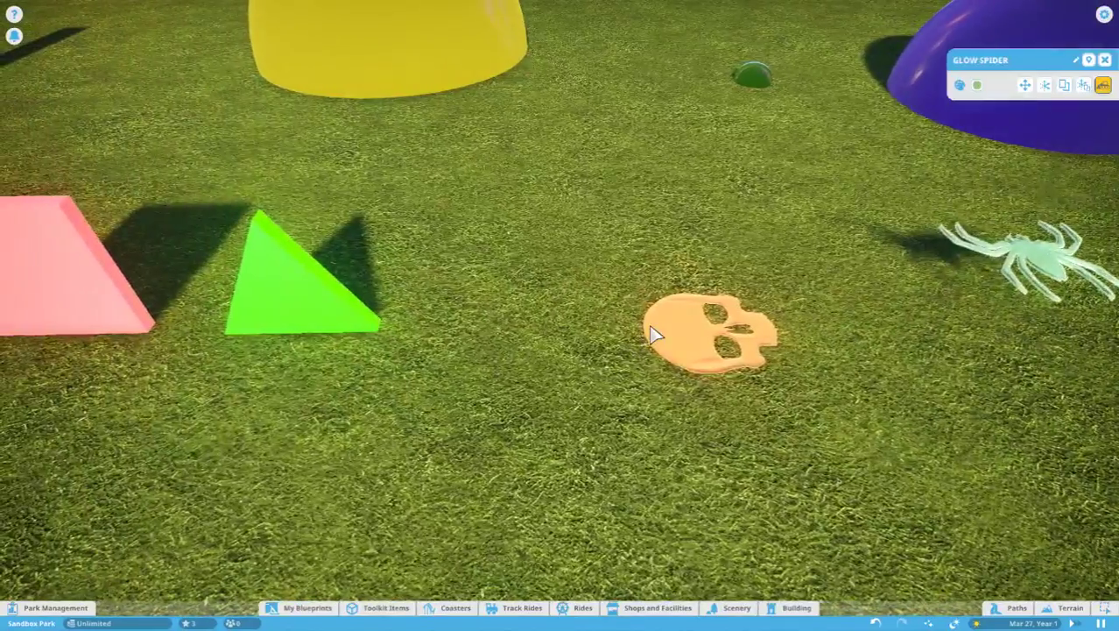
key("d")
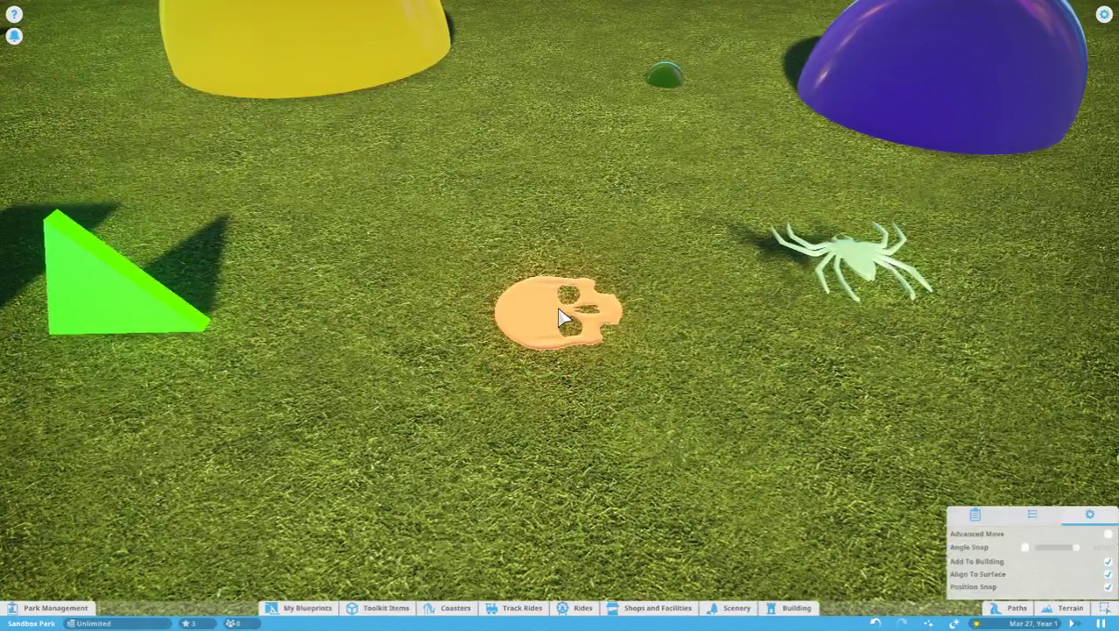
key("q")
scroll(550, 305, "up", 3)
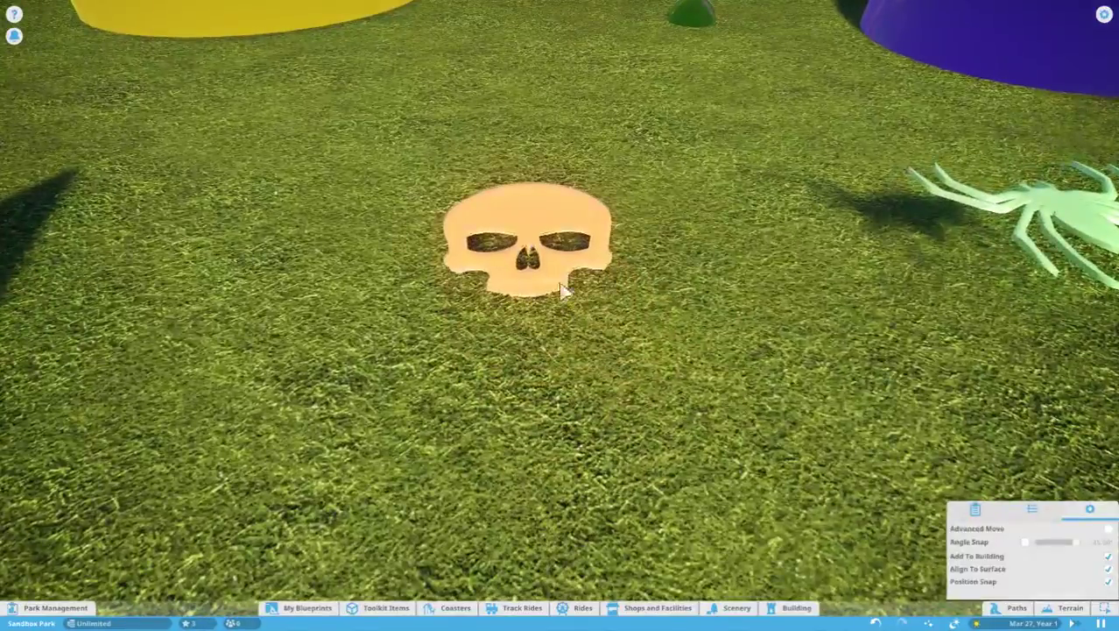
scroll(596, 394, "down", 3)
key("e")
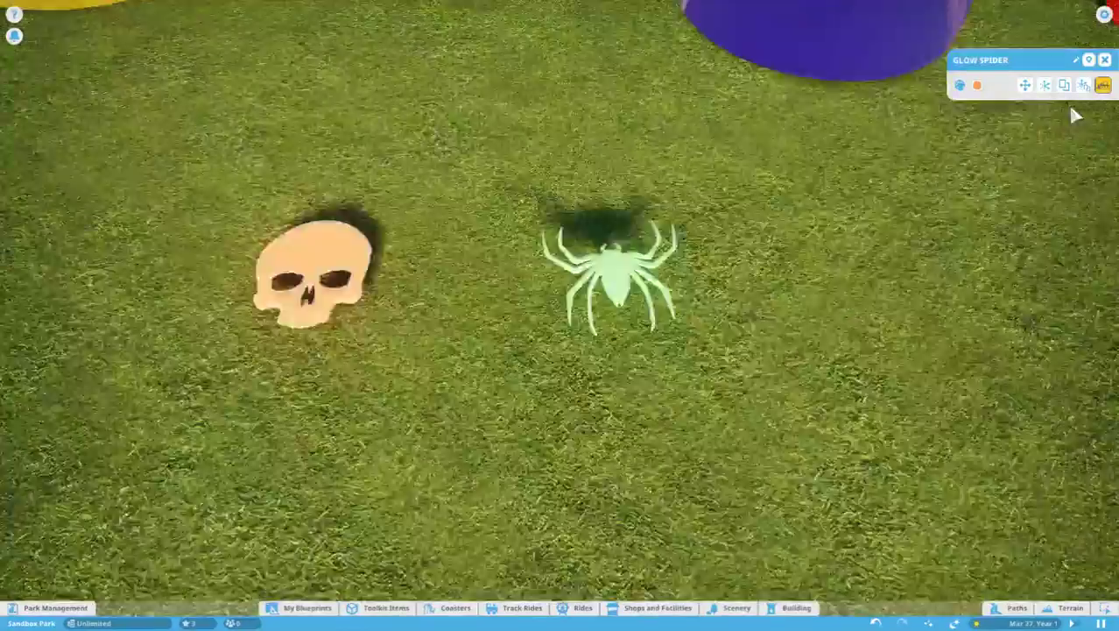
key("d")
key("s")
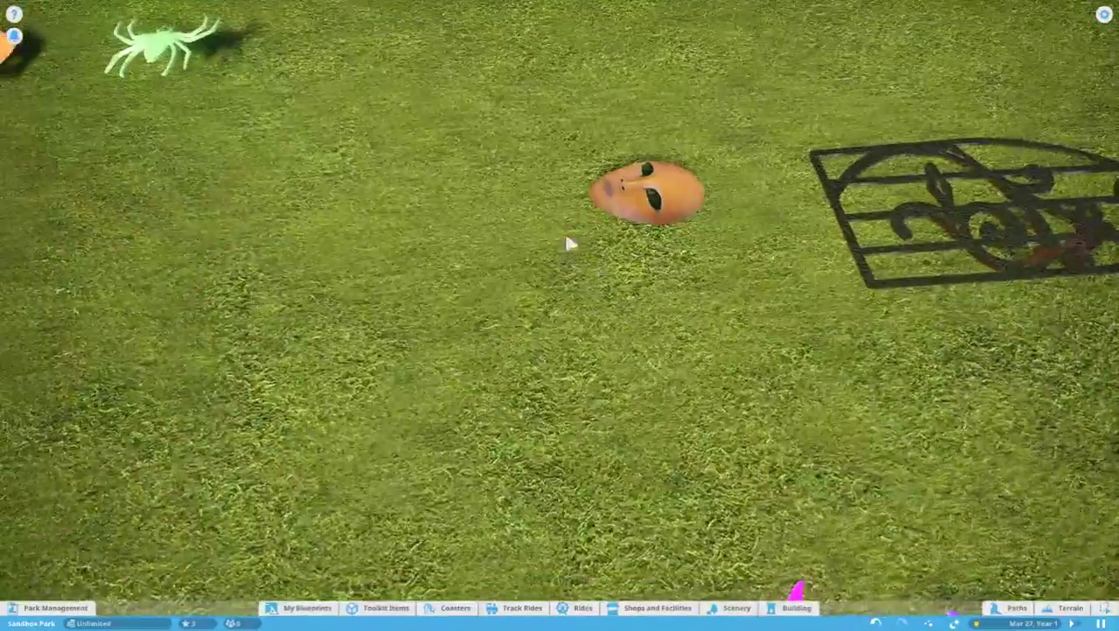
left_click(607, 215)
key("w")
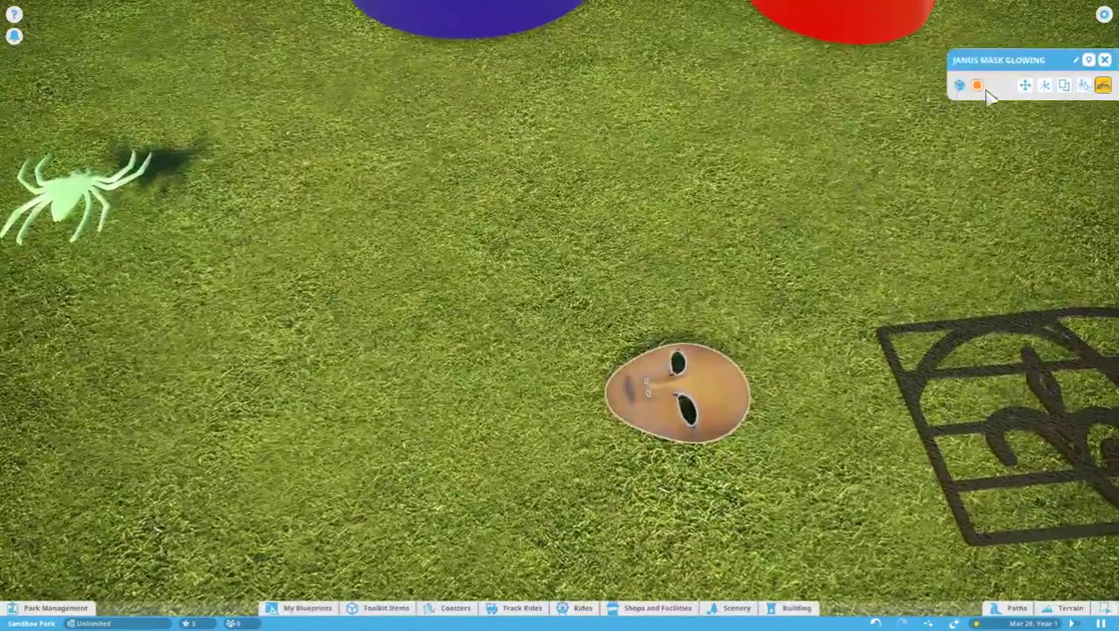
left_click(1025, 85)
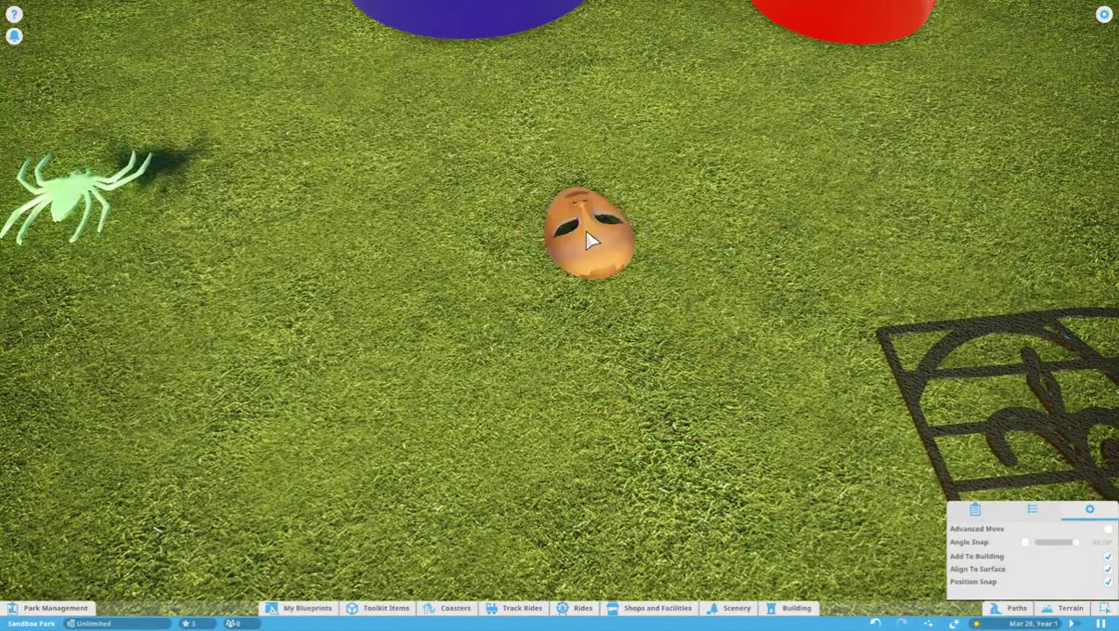
Step: Rotate the Metal Gate upright and raise it off the grass with Advanced Move
key("d")
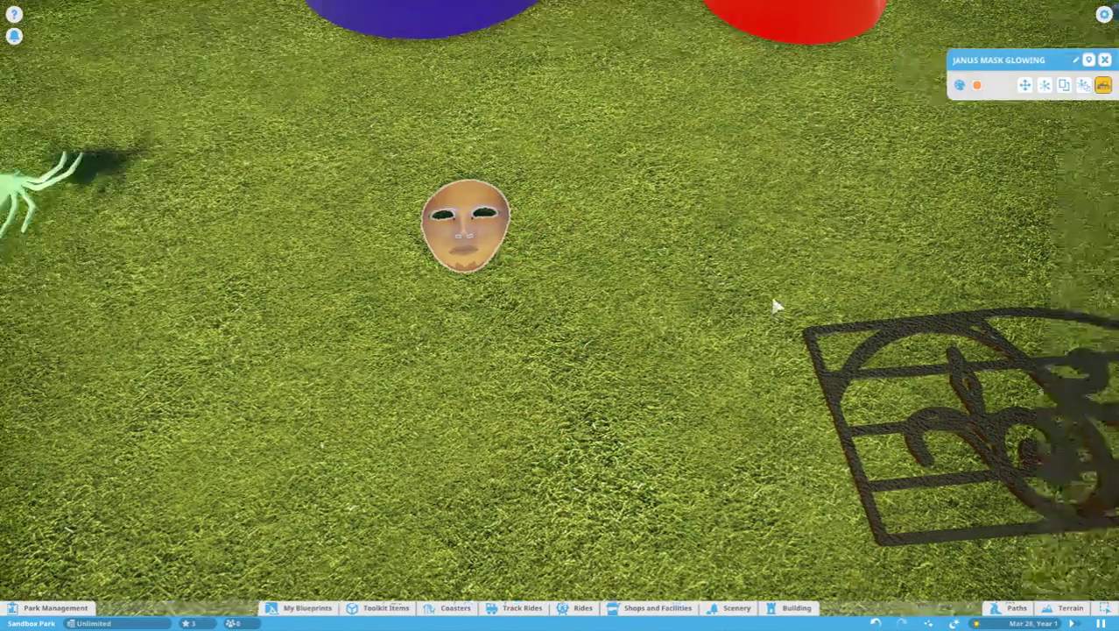
left_click(696, 399)
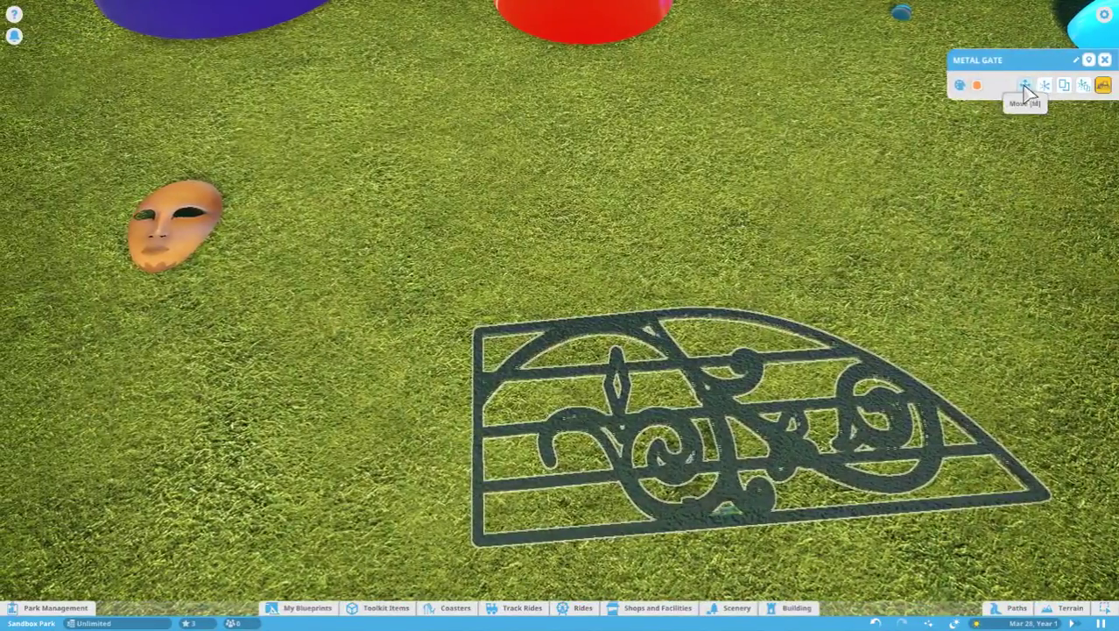
left_click(1025, 85)
key("z")
key("z")
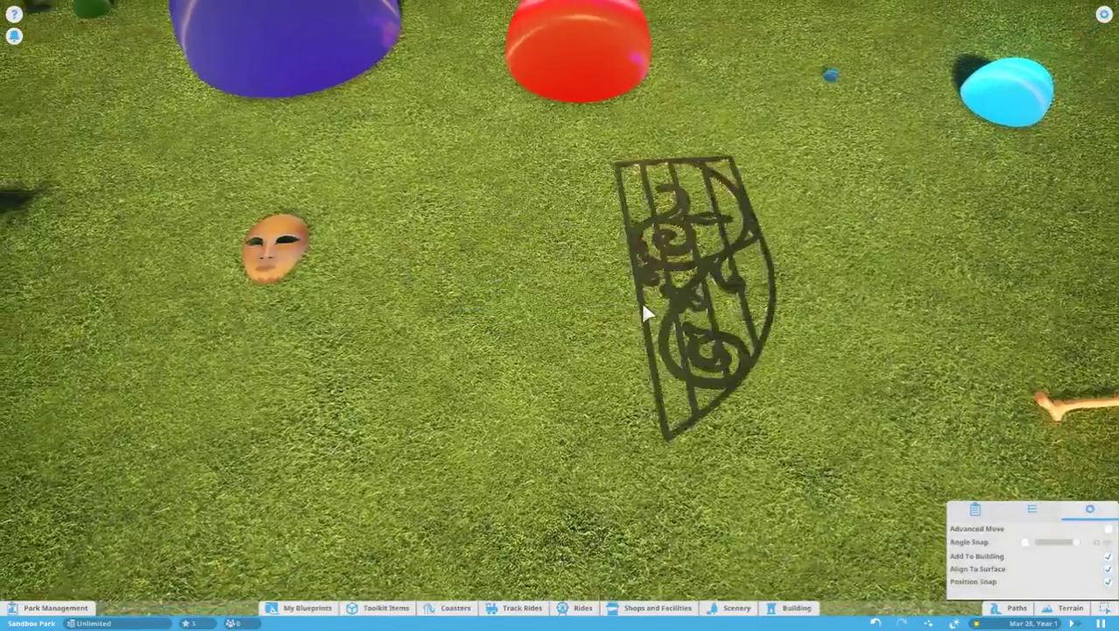
key("z")
key("z")
key("z")
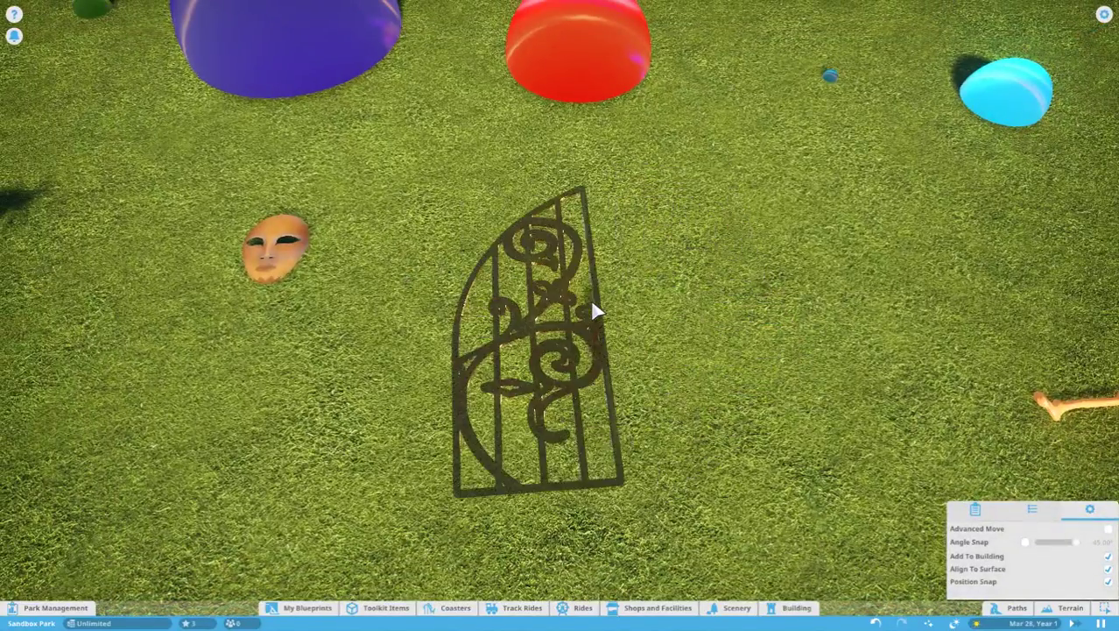
scroll(593, 311, "up", 3)
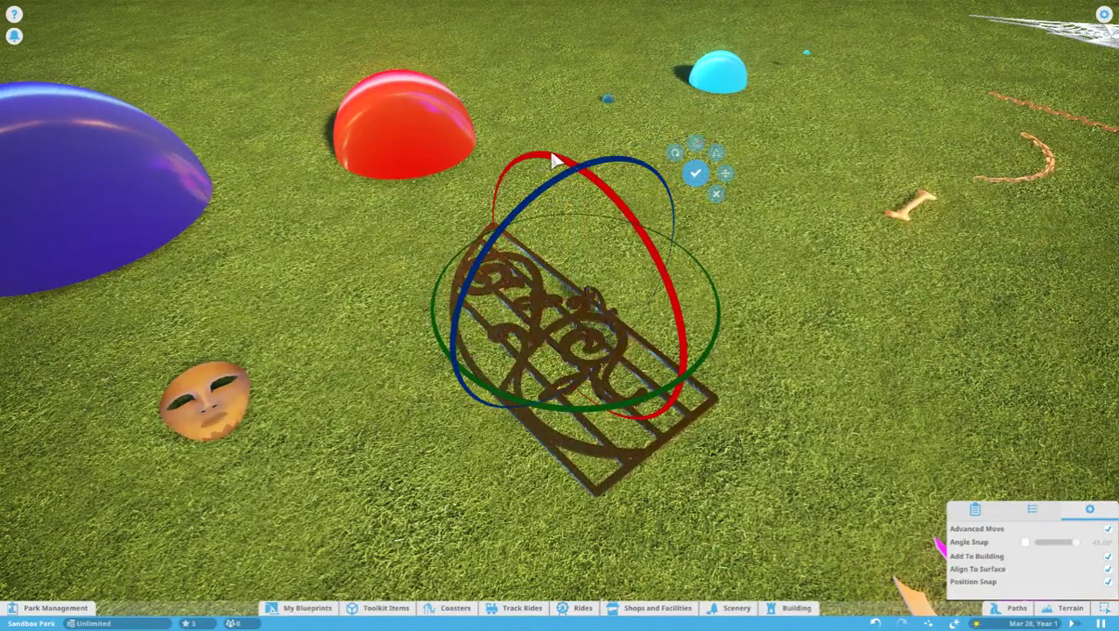
mouse_move(554, 160)
left_mouse_down()
mouse_move(637, 236)
mouse_move(655, 319)
left_mouse_up()
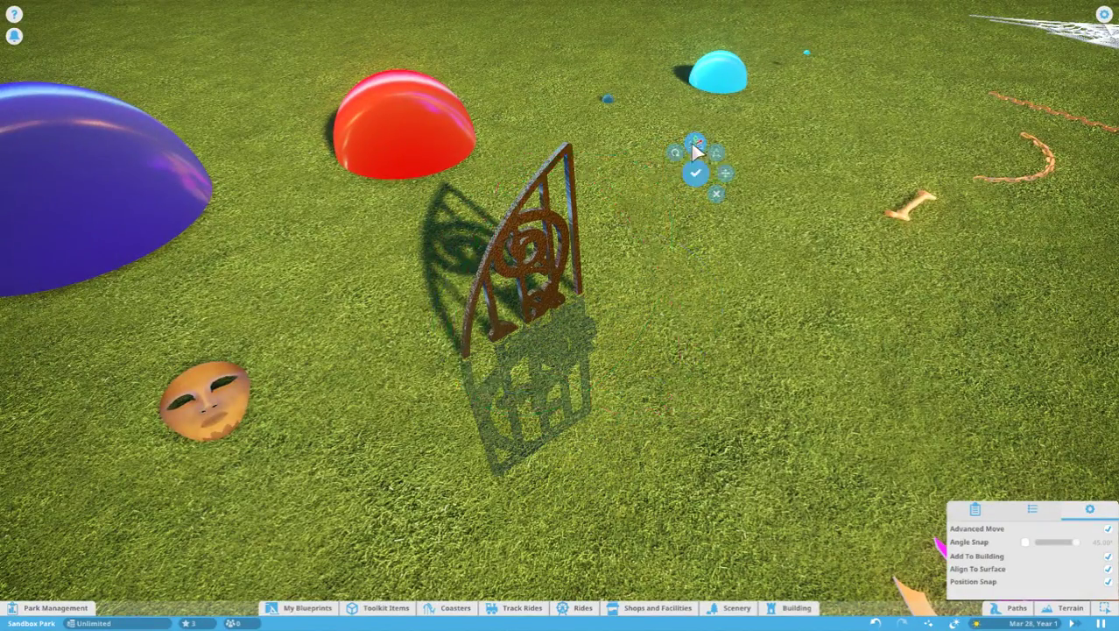
left_click_drag(574, 270, 550, 48)
scroll(596, 176, "down", 2)
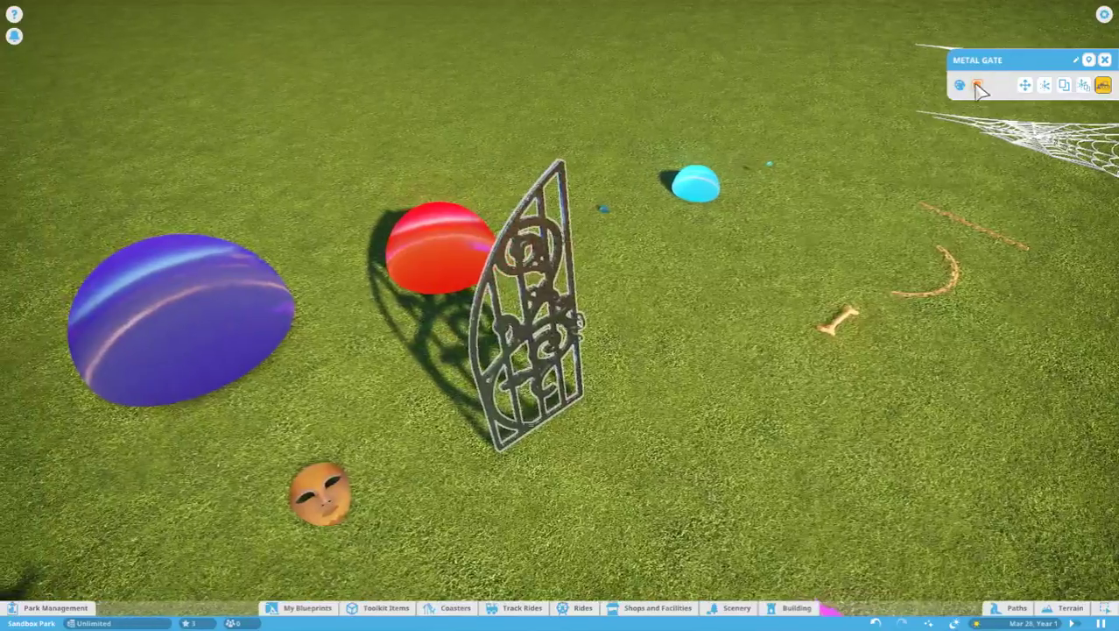
Step: Recolour the Metal Gate dark red (990000)
left_click(977, 84)
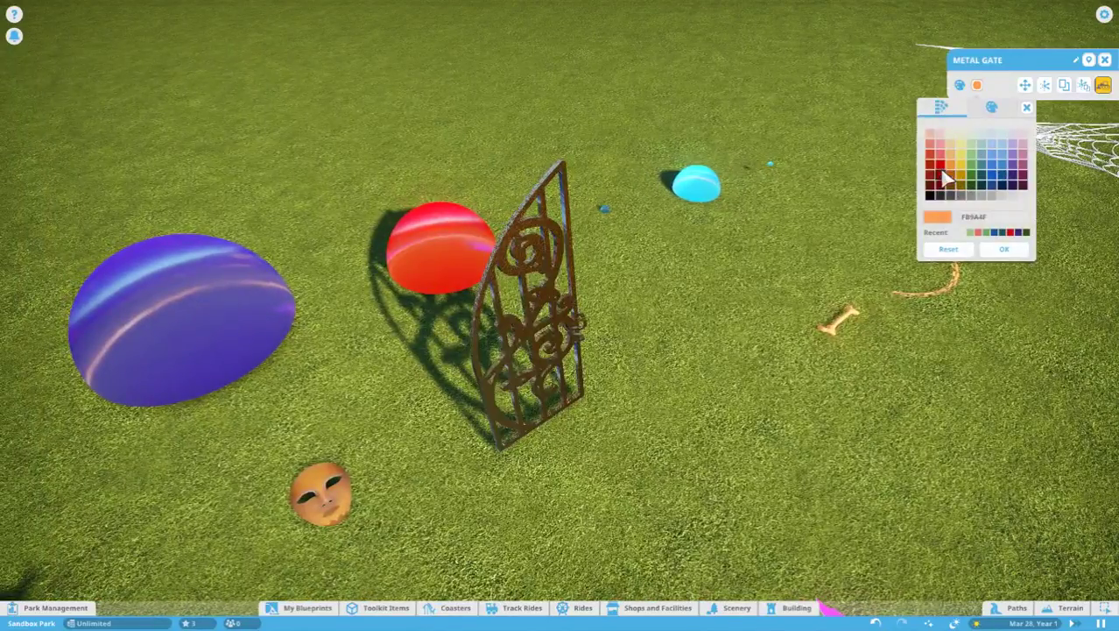
left_click(941, 175)
left_click(1003, 252)
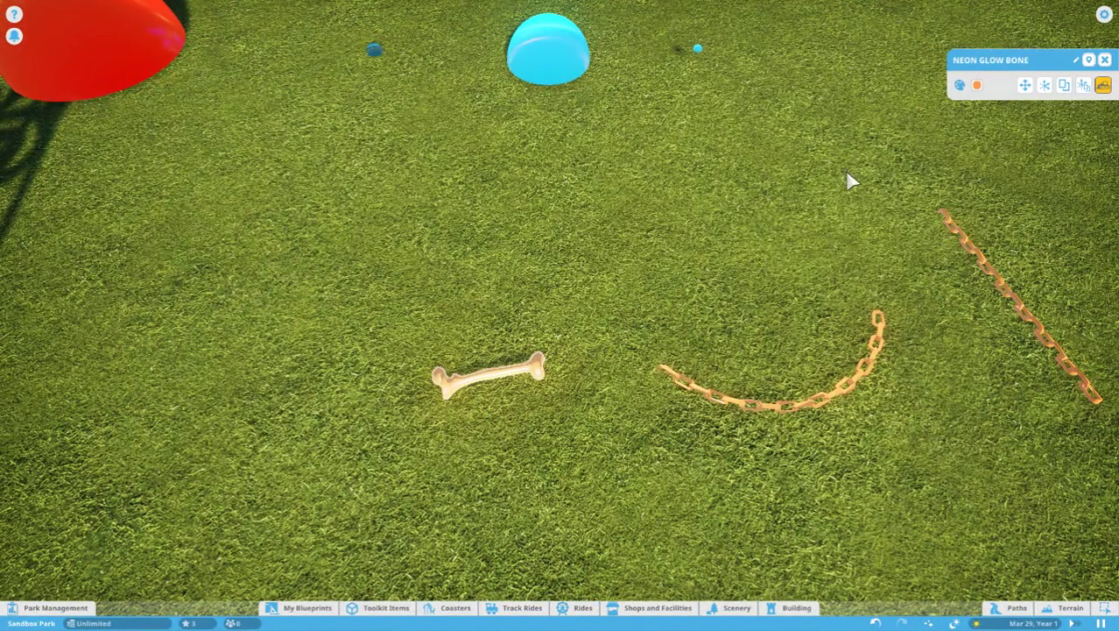
Step: Recolour the Neon Glow Bone blue and move it to a new spot
left_click(978, 85)
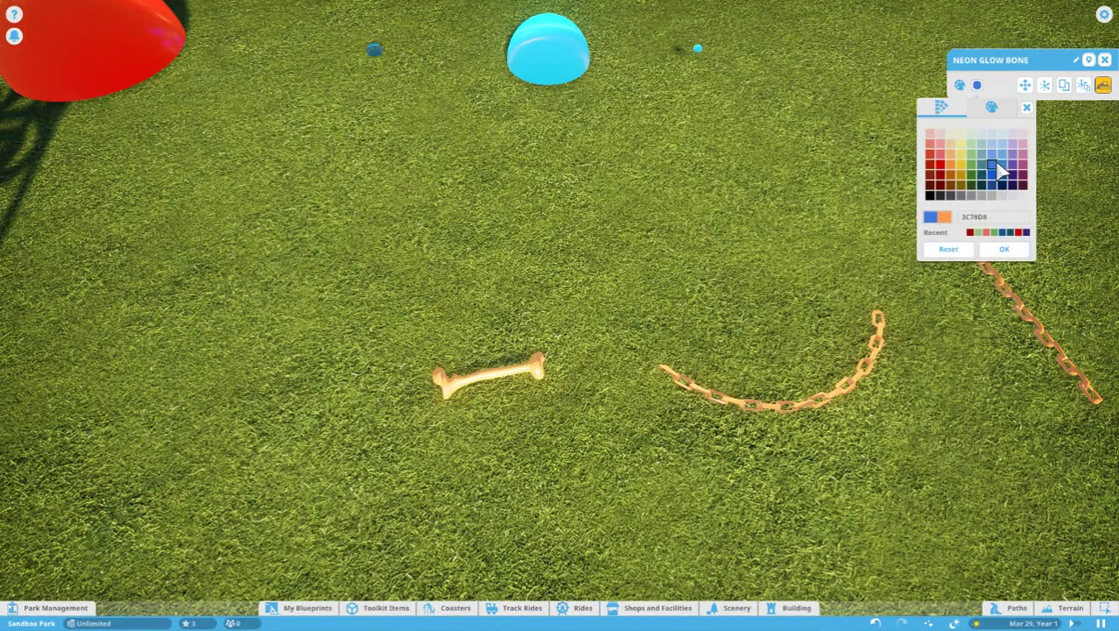
left_click(998, 171)
left_click(1025, 87)
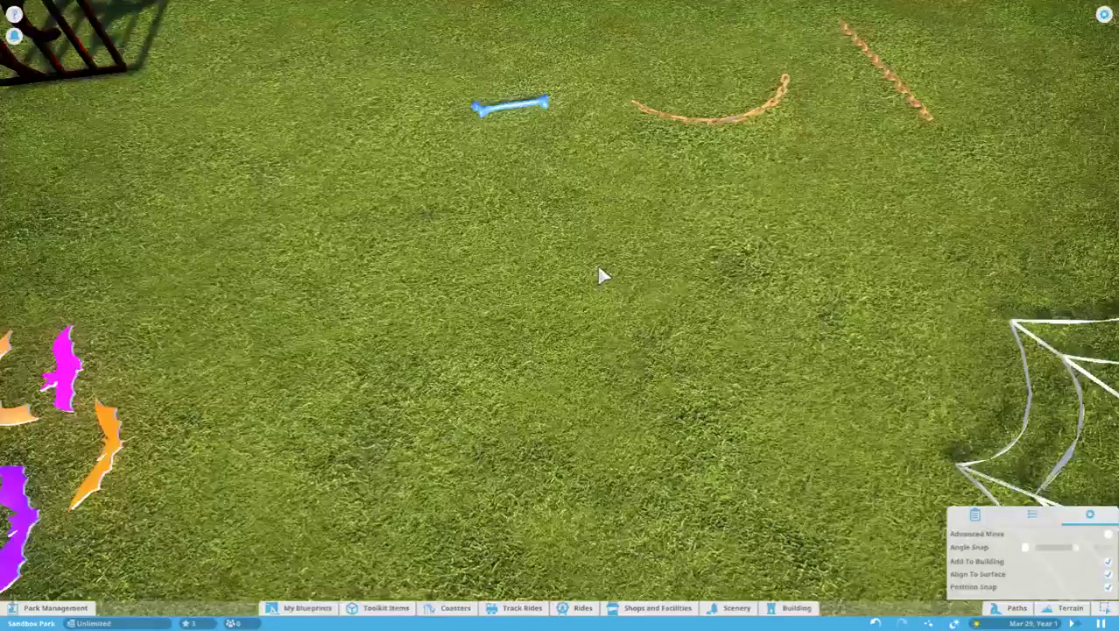
scroll(601, 276, "down", 5)
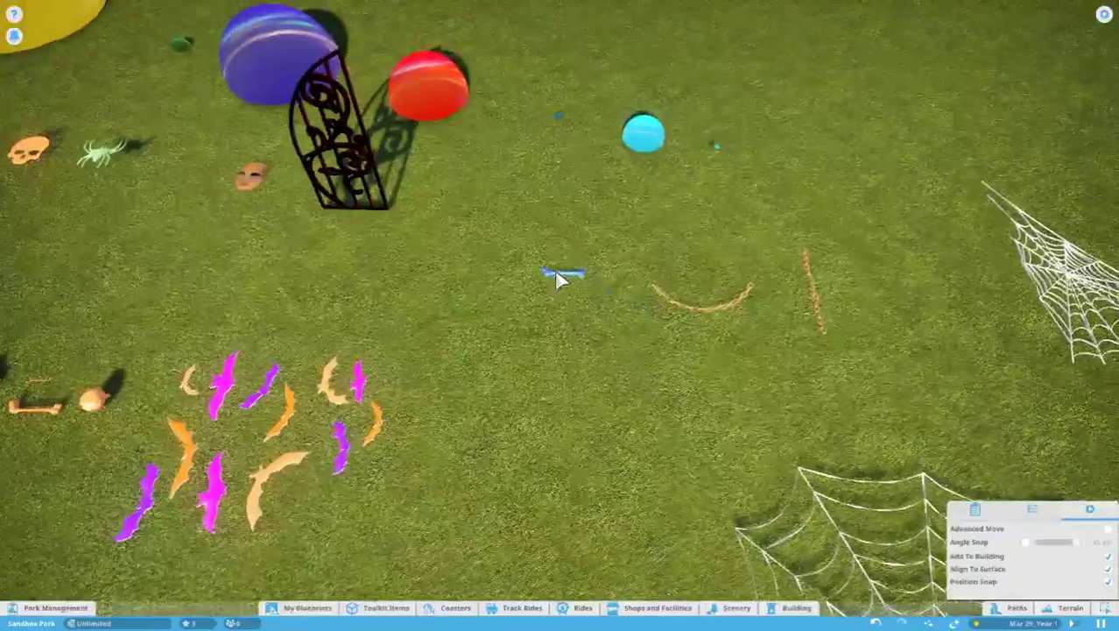
left_click(561, 275)
Step: Recolour the large centre spider web (Web 4) yellow
scroll(591, 433, "up", 5)
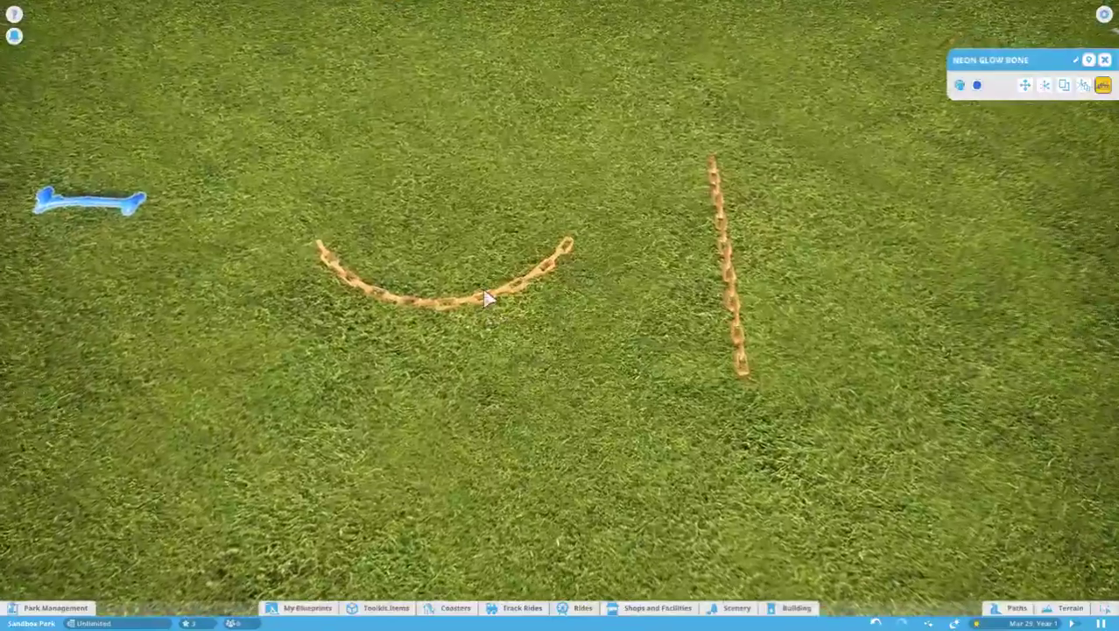
left_click(488, 298)
left_click(732, 258)
scroll(696, 264, "down", 5)
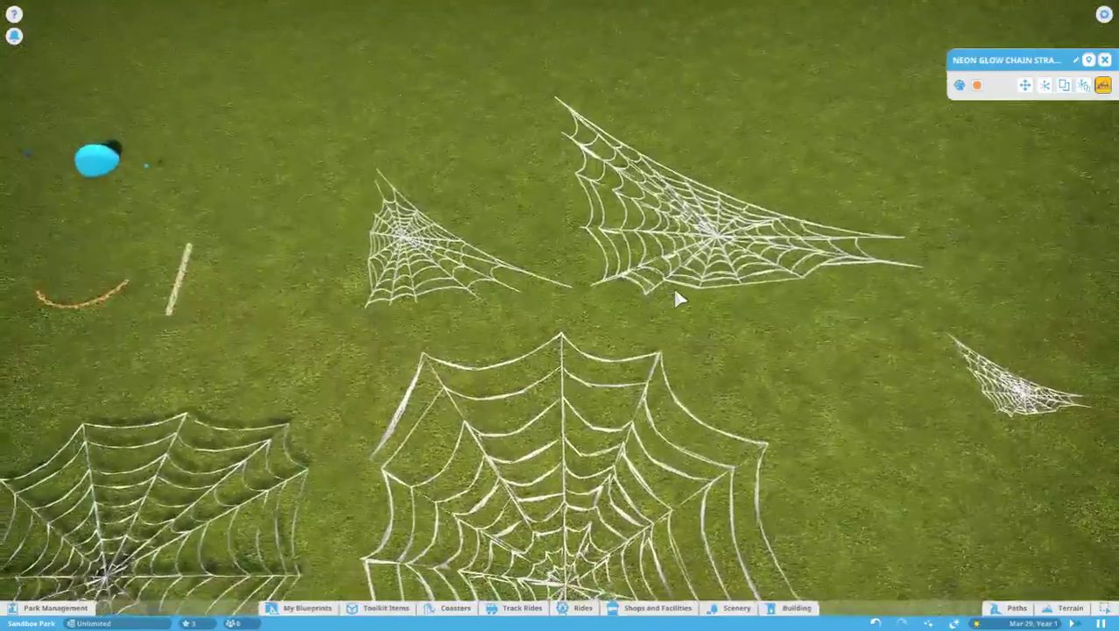
scroll(674, 299, "up", 3)
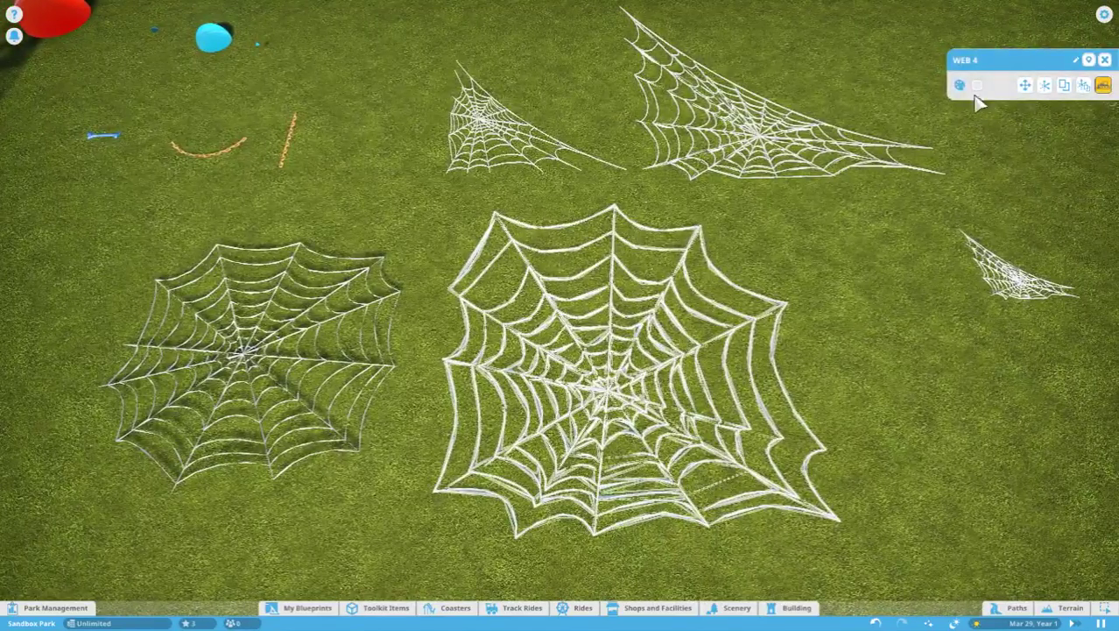
left_click(976, 86)
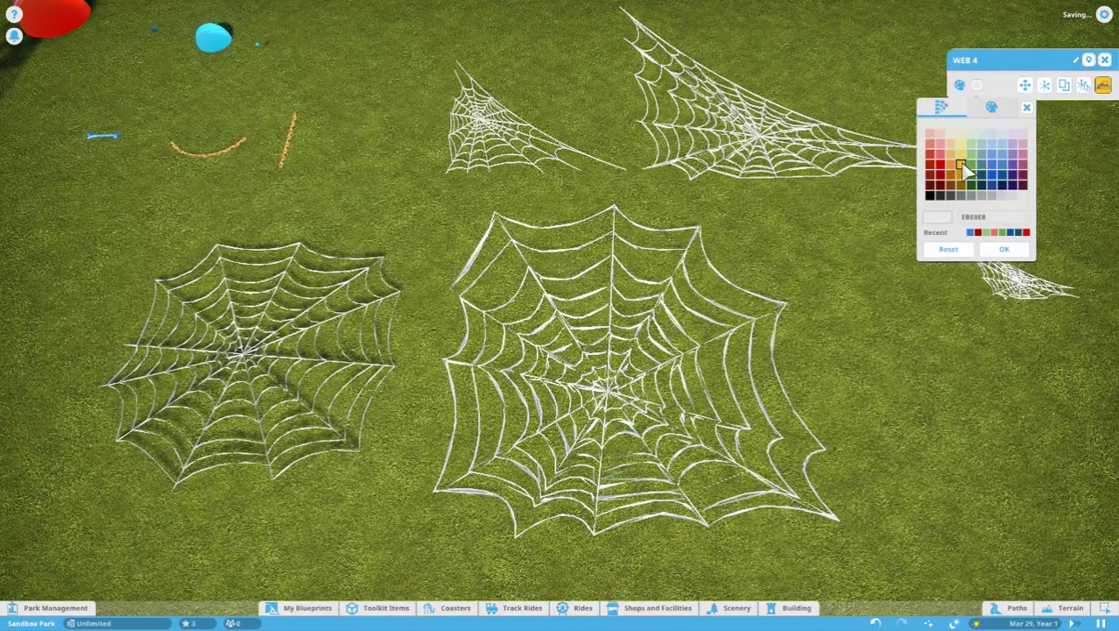
left_click(961, 165)
left_click(1004, 249)
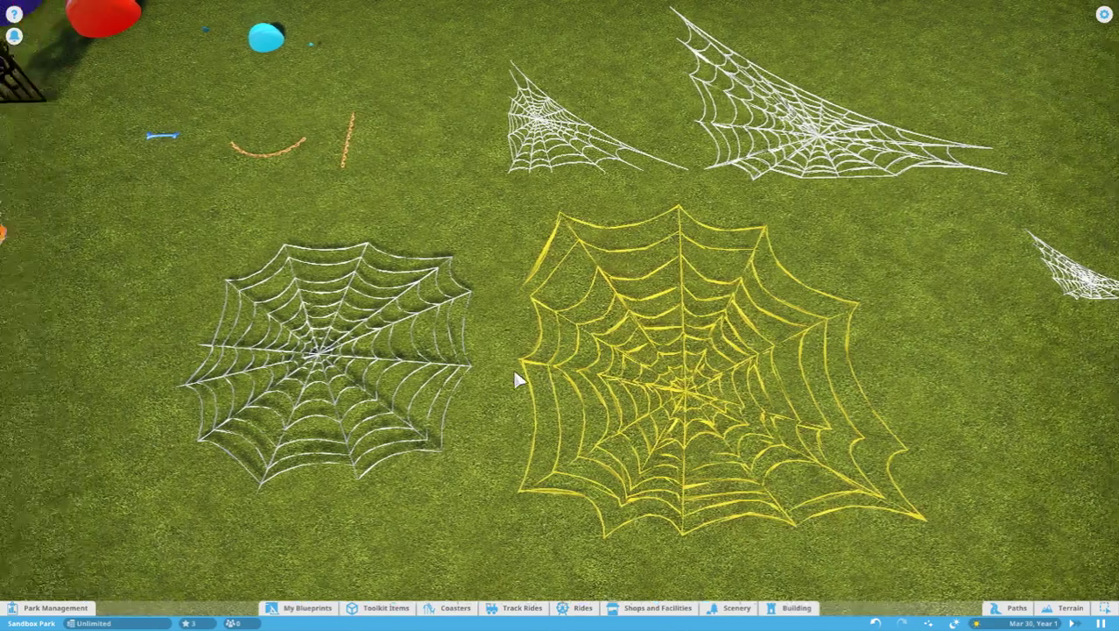
Step: Recolour the Neon Glowing Flock of Bats with green and blue (3C78D8) bats
key("a")
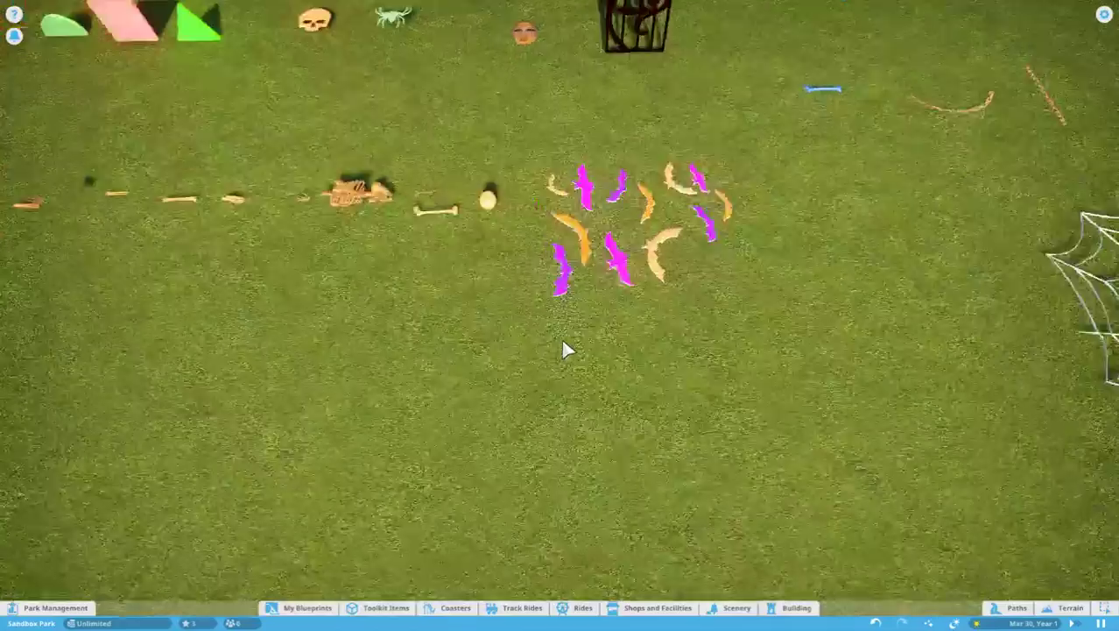
scroll(613, 307, "up", 5)
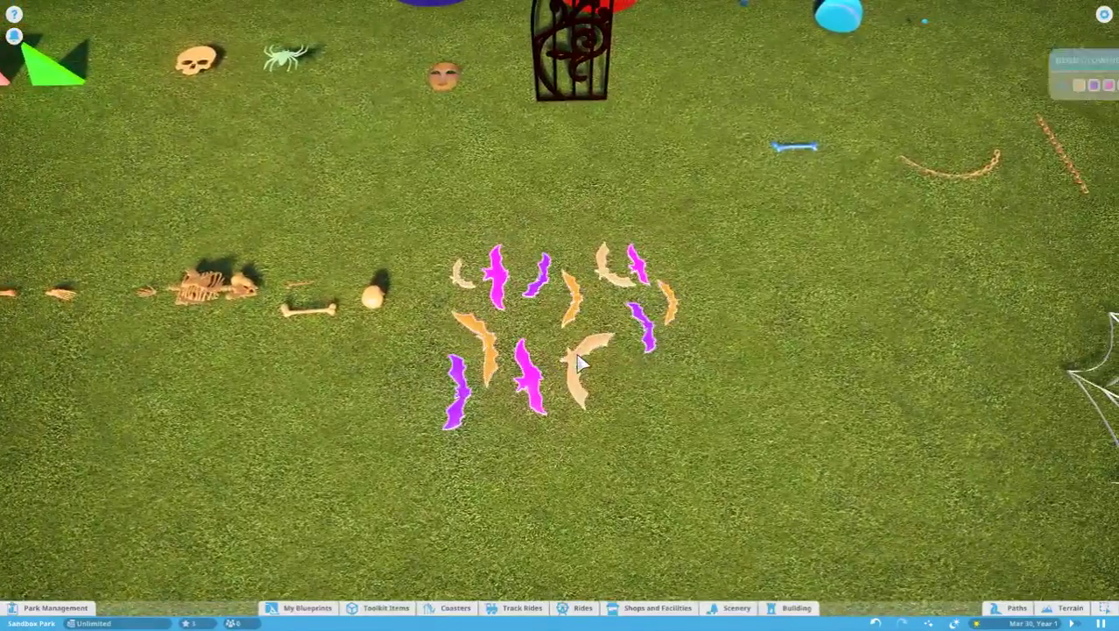
left_click(710, 289)
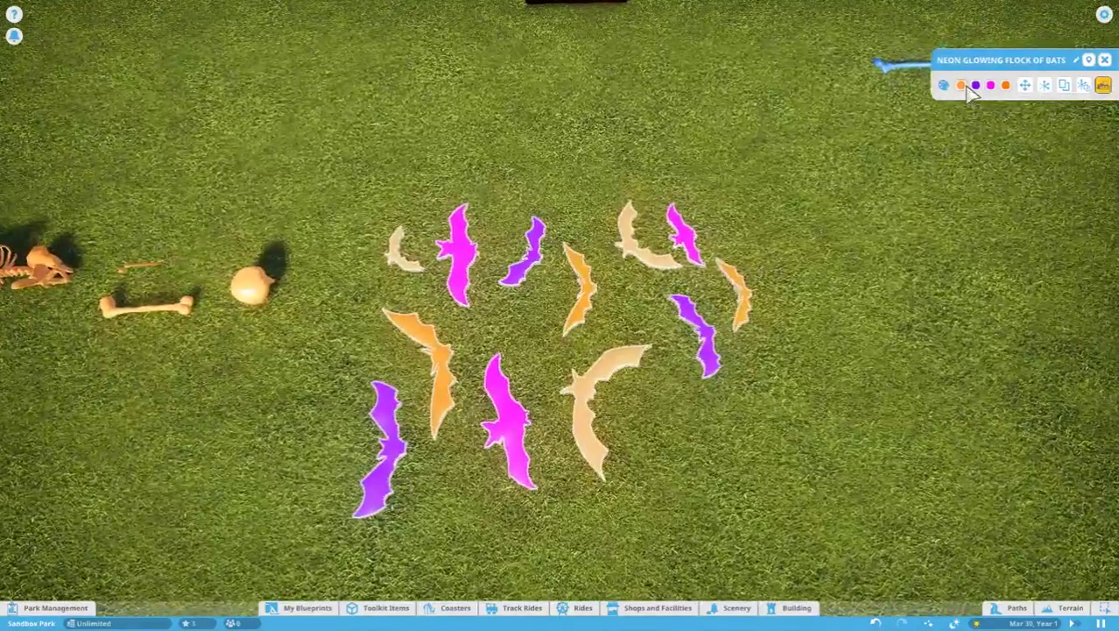
left_click(961, 85)
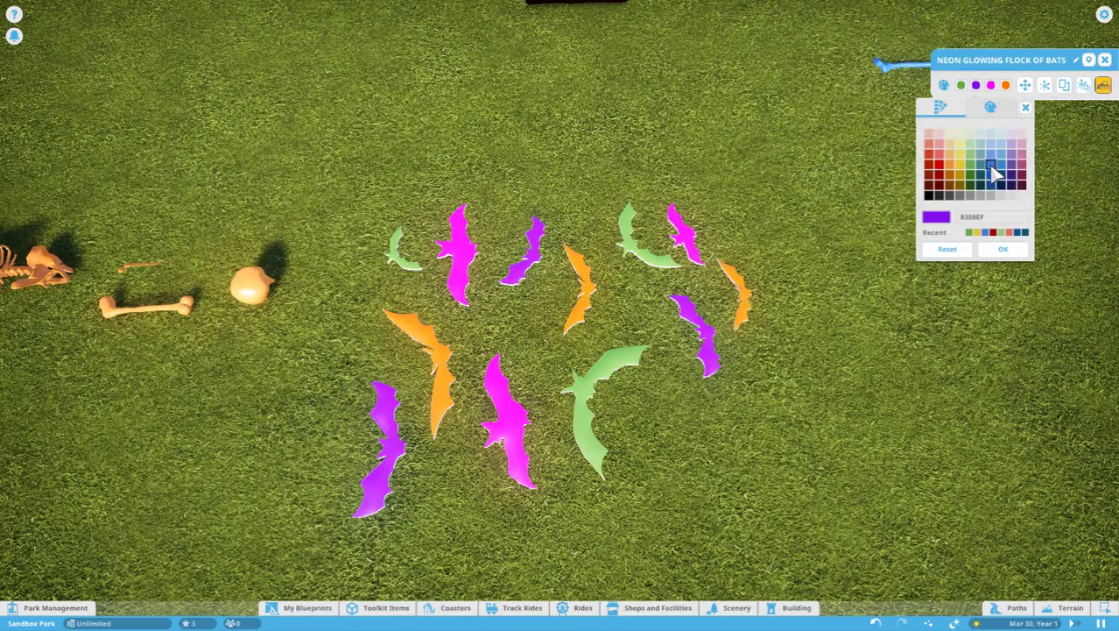
key("a")
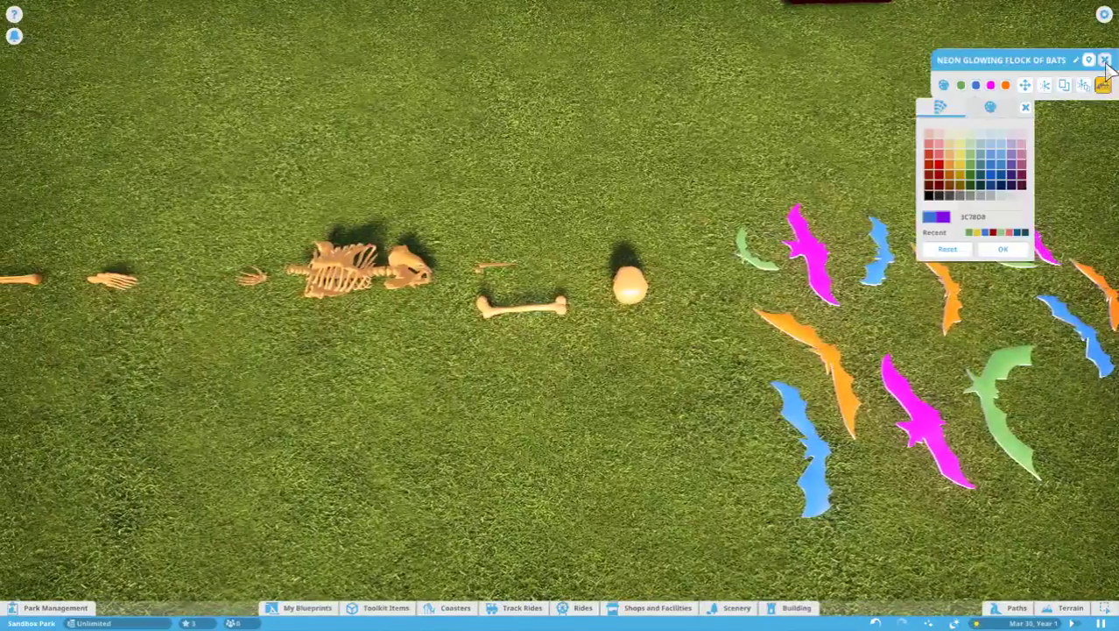
Step: Move the small loose bone beside the skeleton and recolour it purple
key("q")
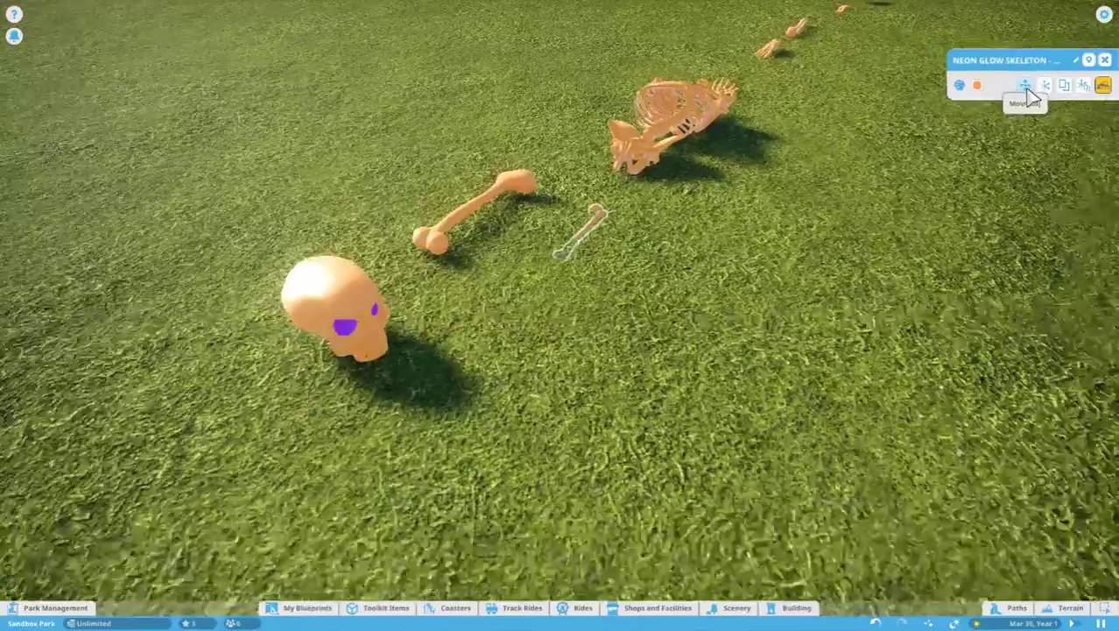
left_click(692, 246)
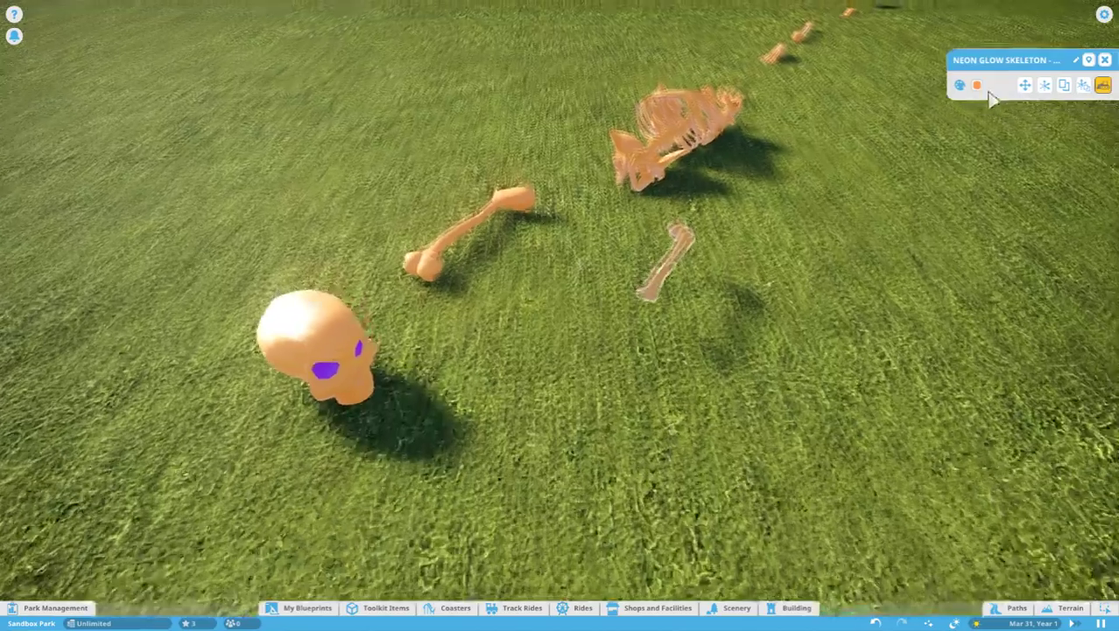
left_click(981, 85)
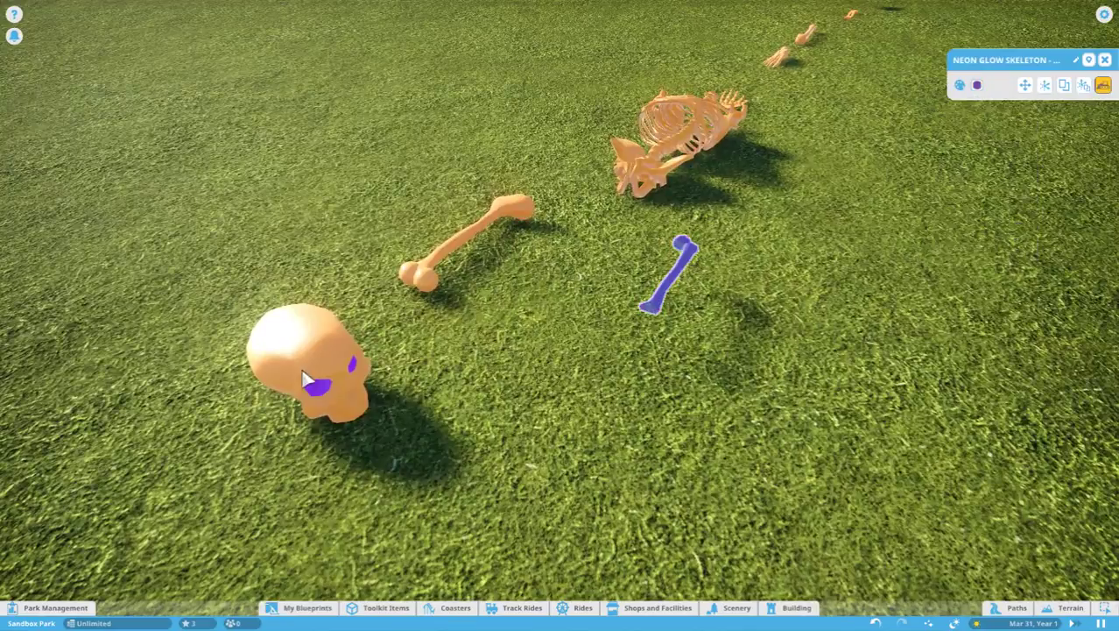
Step: Move a skeleton hand closer to the ribcage
key("w")
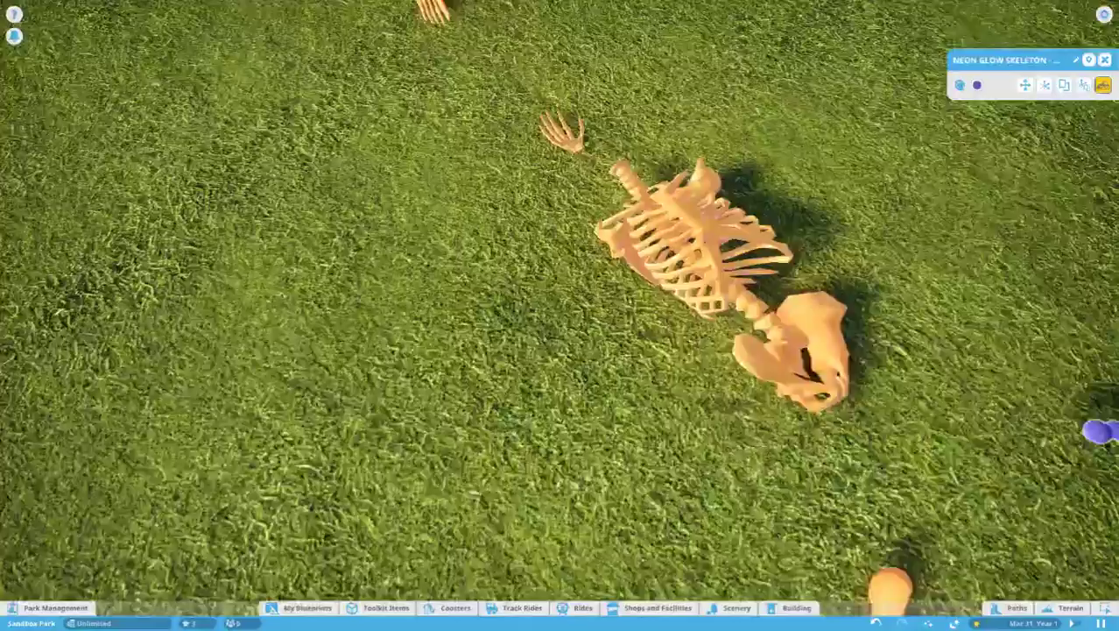
key("w")
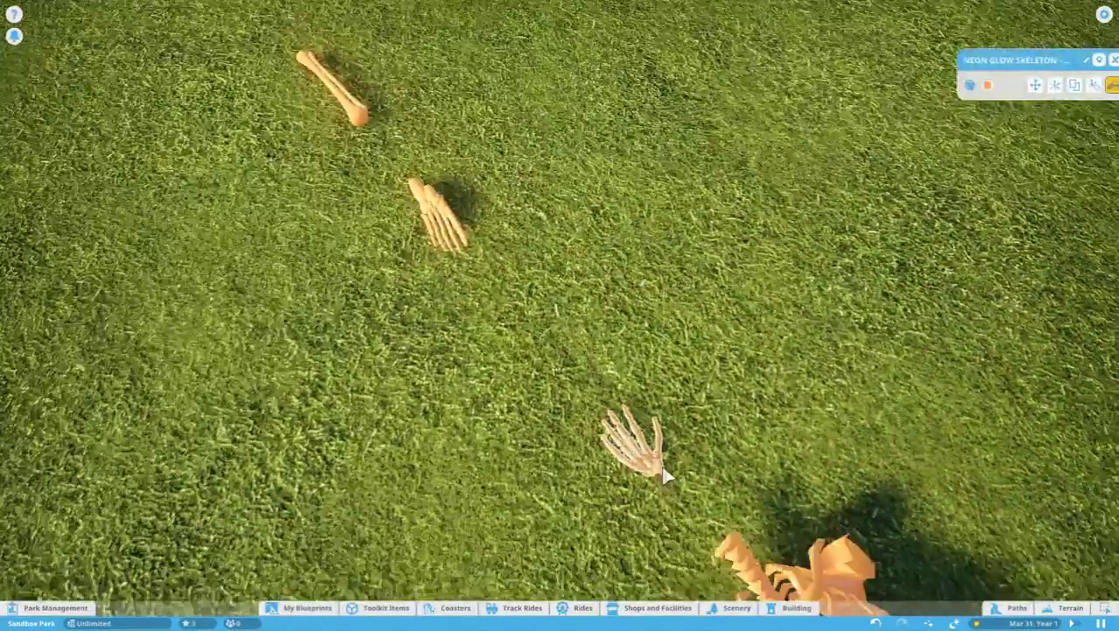
key("s")
left_click(1034, 84)
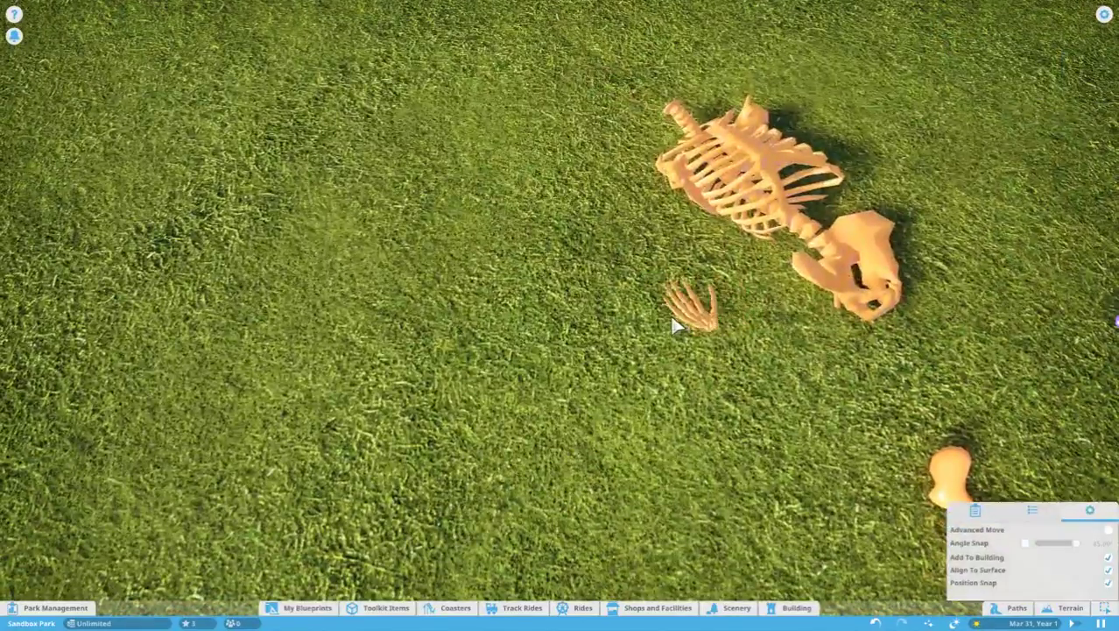
right_click(580, 287)
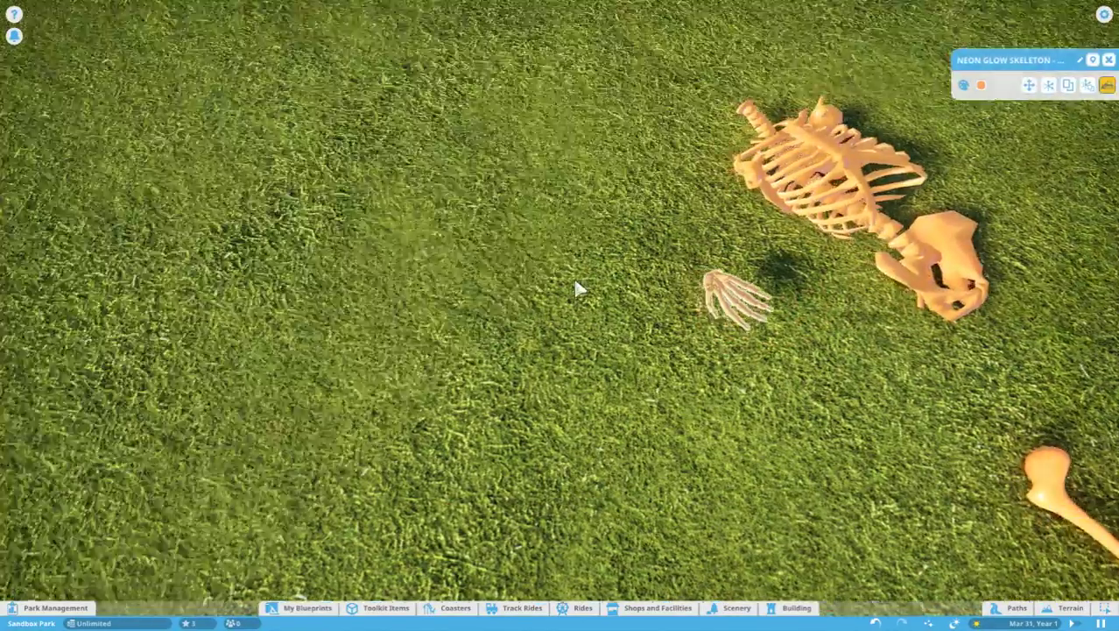
key("w")
key("s")
key("Escape")
key("w")
key("s")
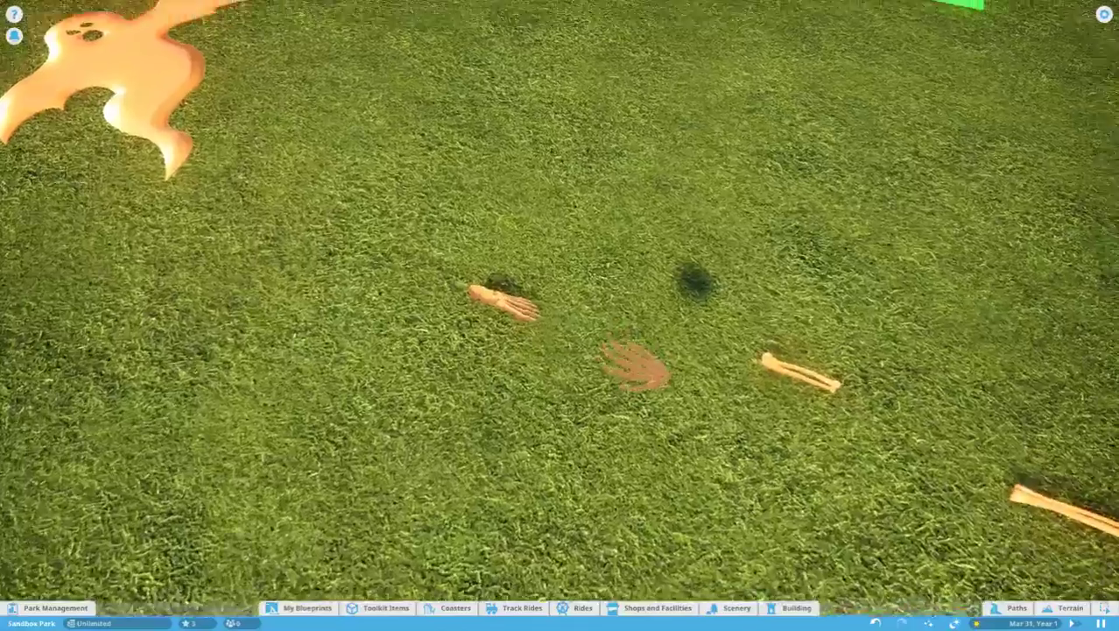
key("w")
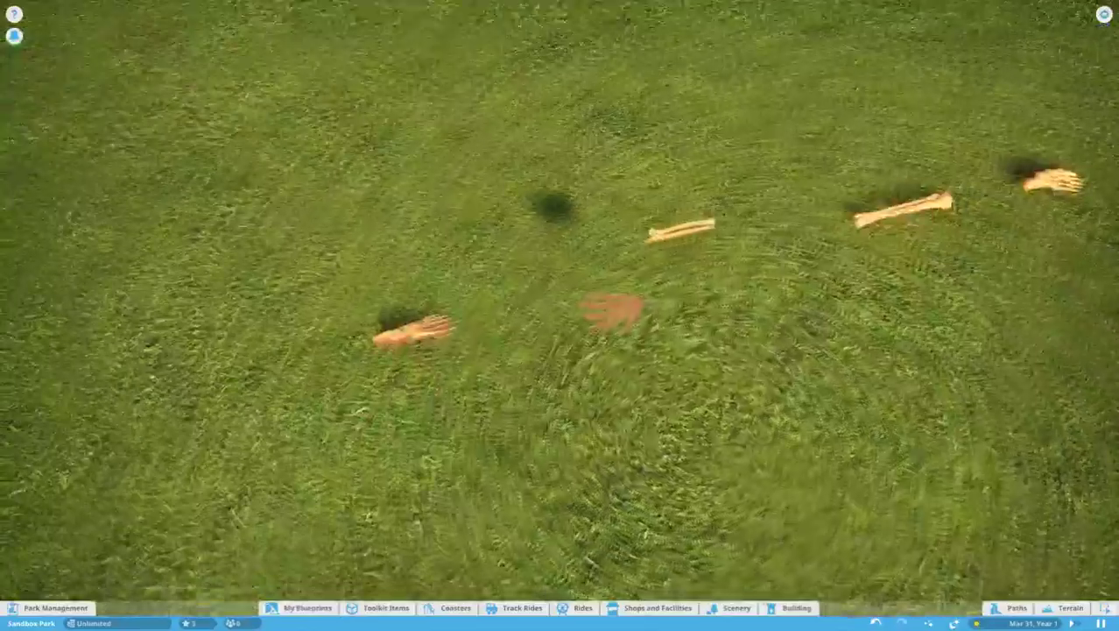
key("q")
key("w")
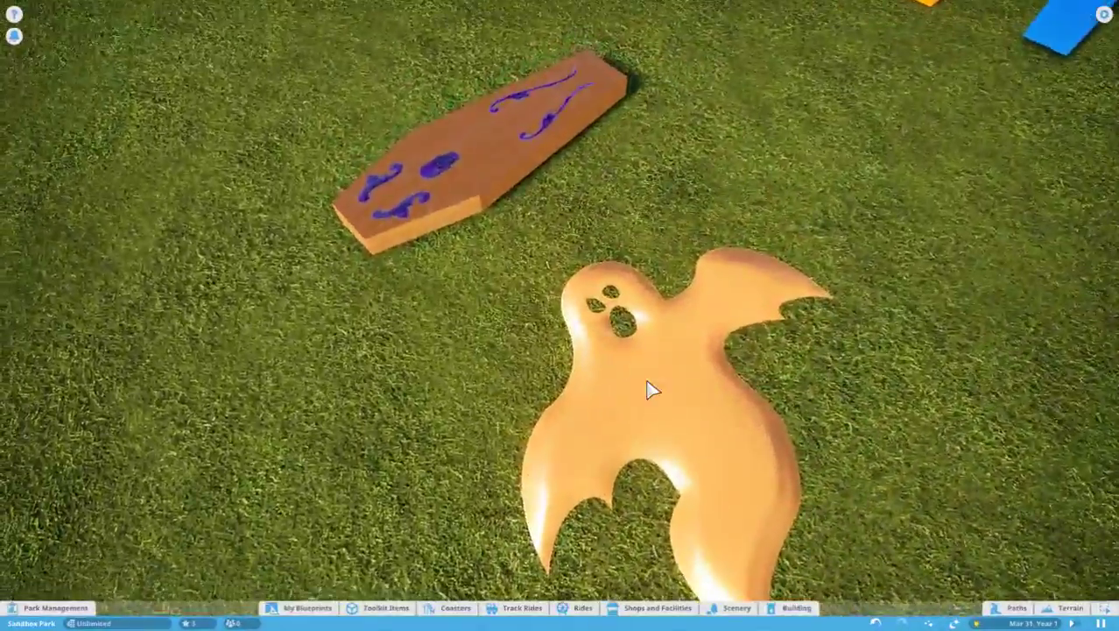
Step: Recolour the ghost bright blue
left_click(647, 387)
scroll(887, 232, "down", 3)
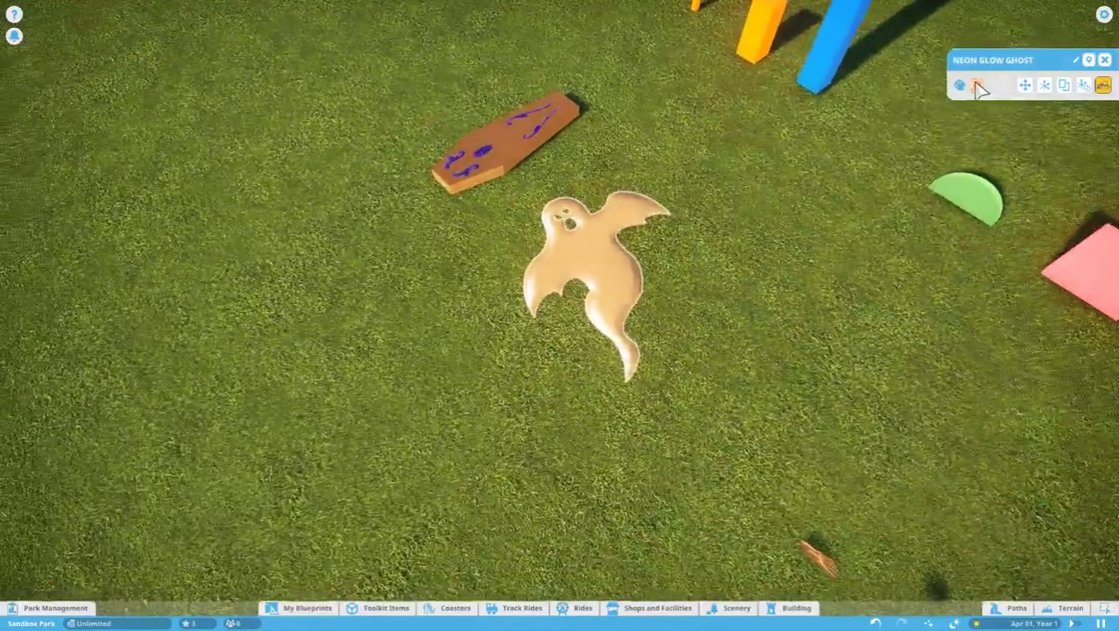
left_click(976, 85)
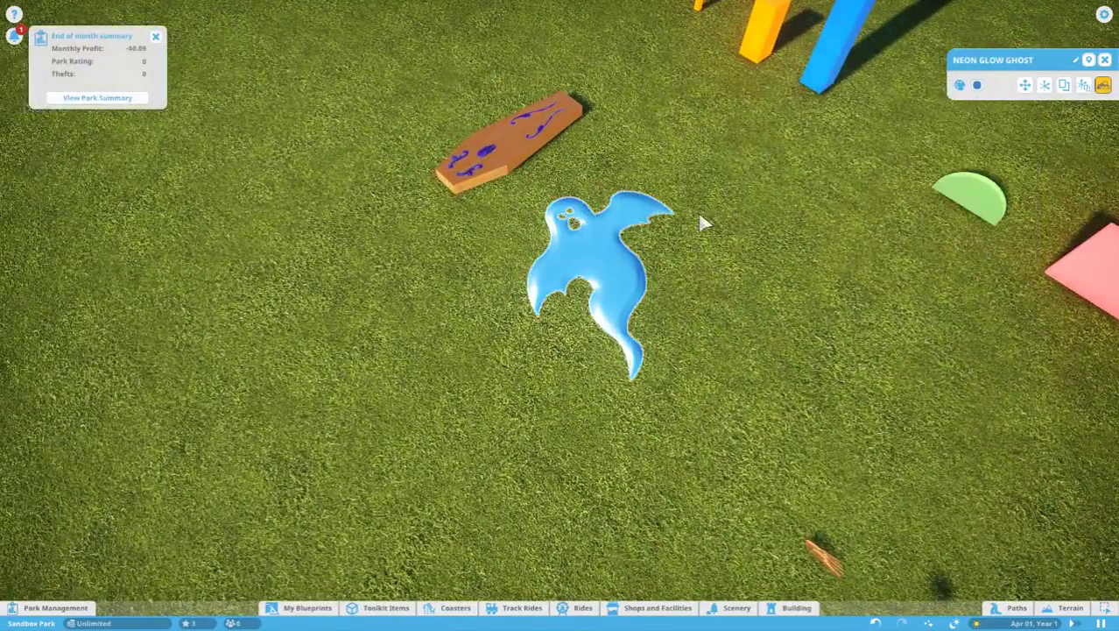
Step: Lift the Neon Glow Coffin off the grass so it rests tilted beside the ghost
key("a")
key("w")
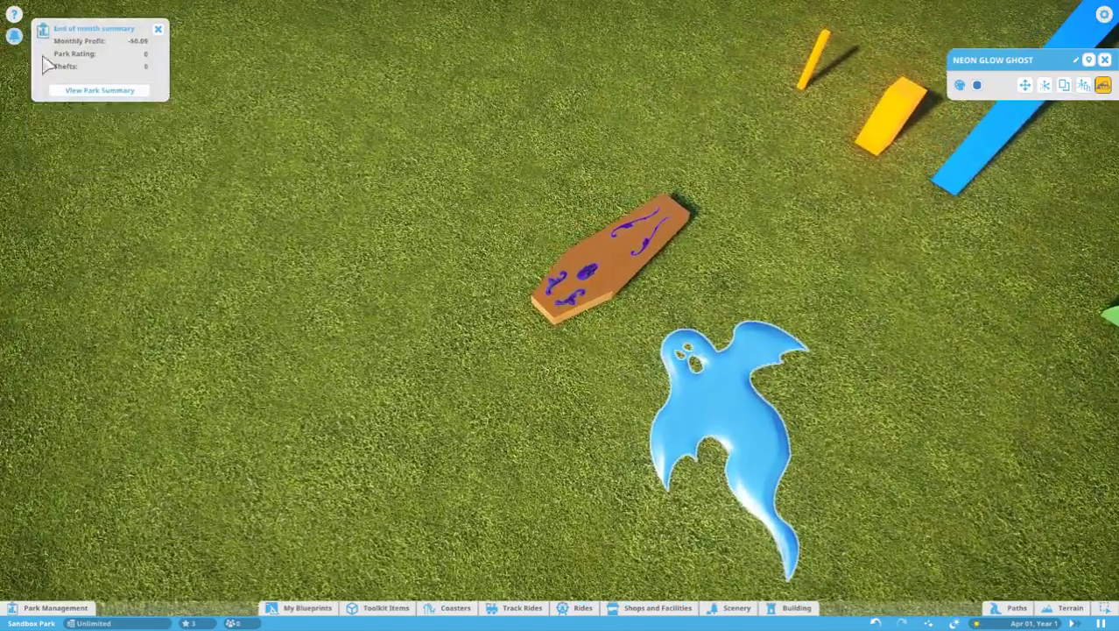
left_click(554, 262)
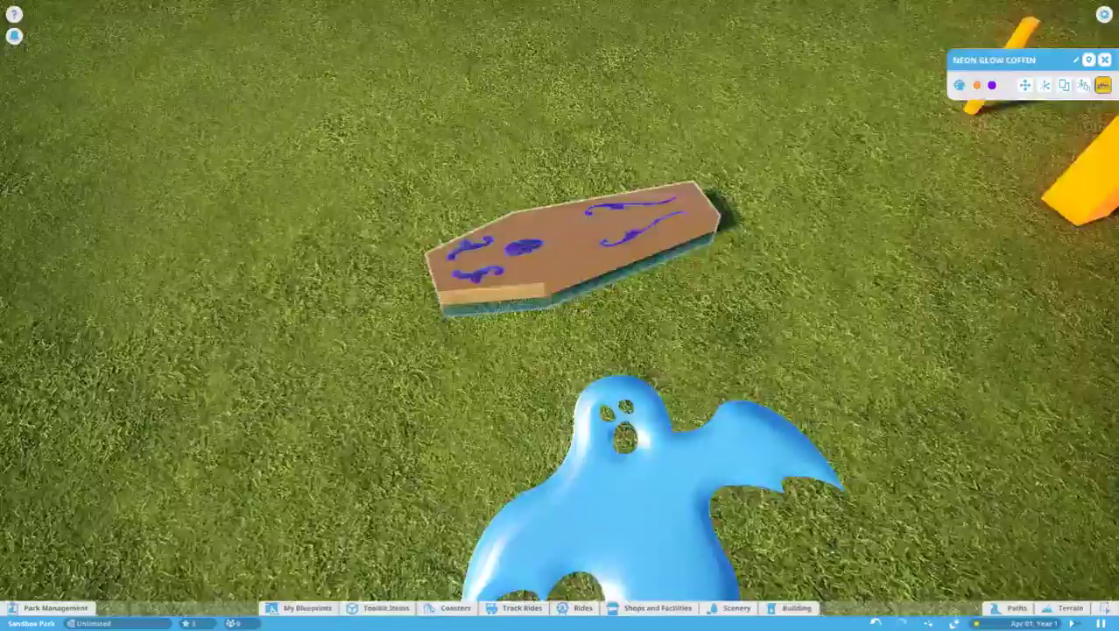
scroll(646, 252, "up", 5)
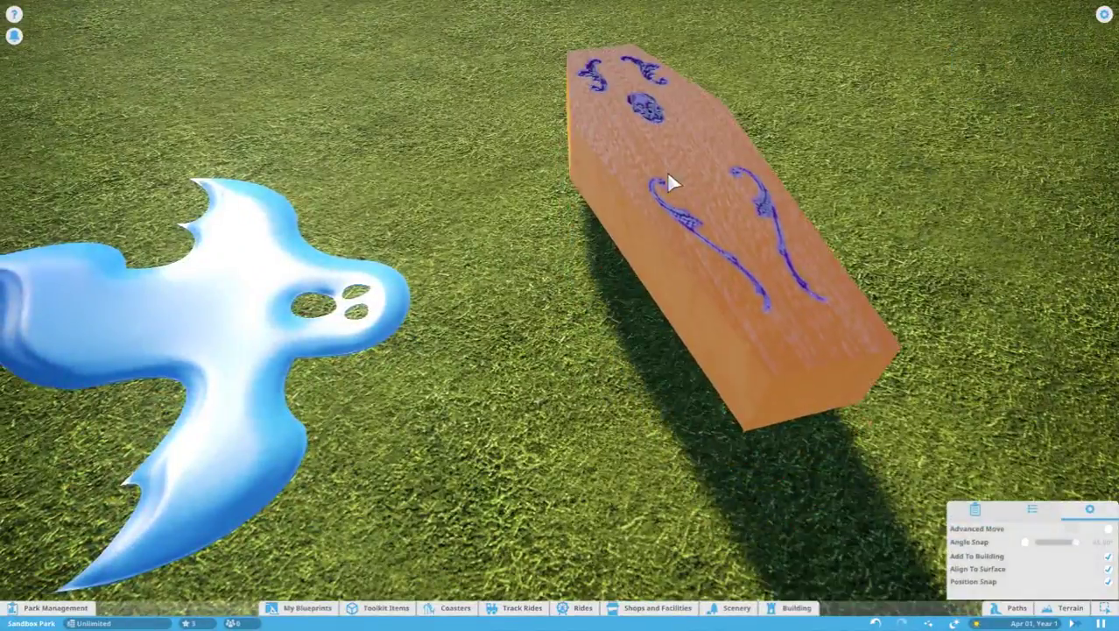
left_click(670, 180)
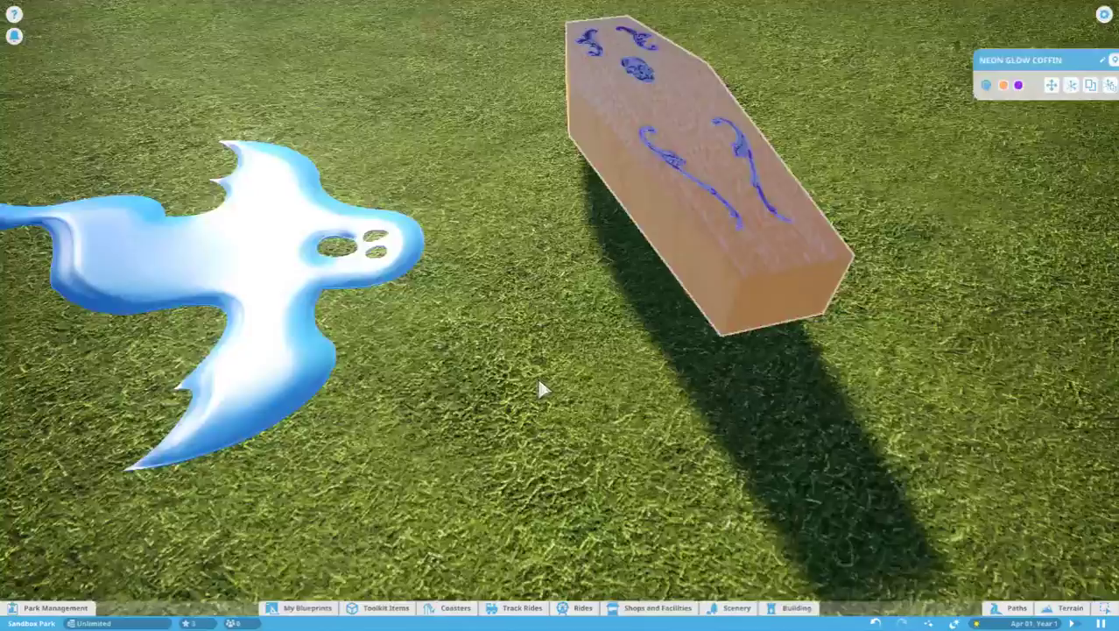
scroll(279, 136, "up", 5)
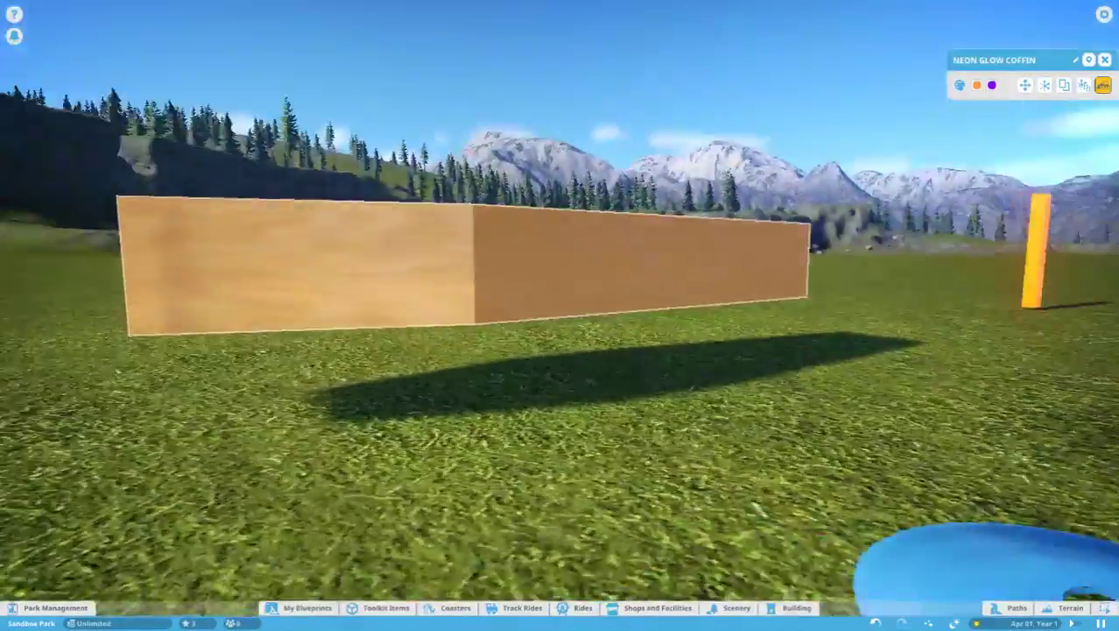
scroll(551, 358, "down", 10)
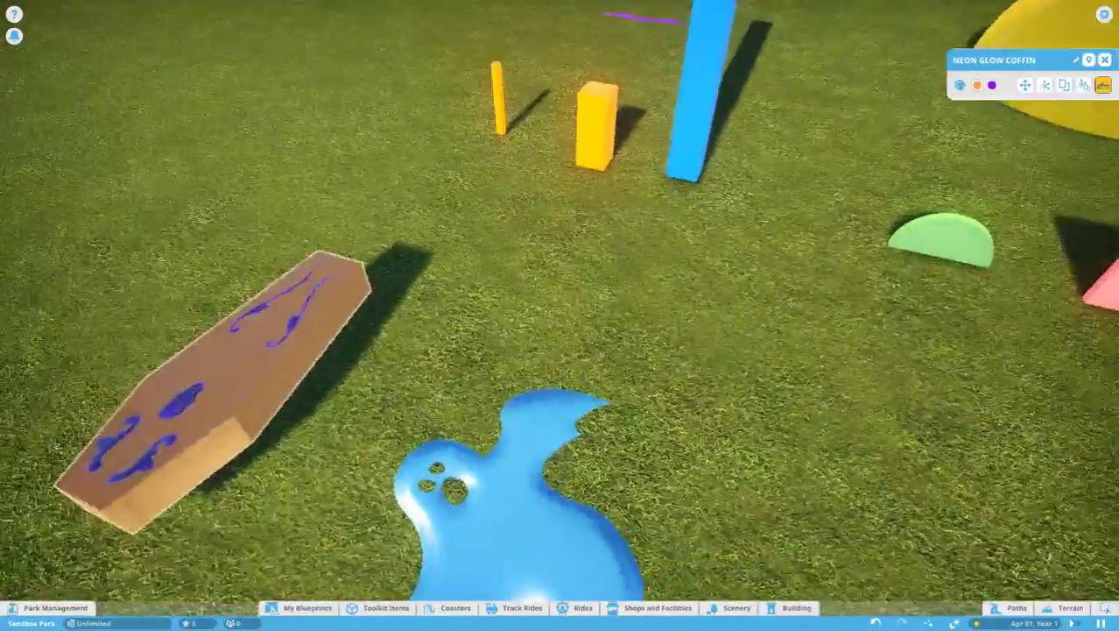
scroll(724, 333, "down", 10)
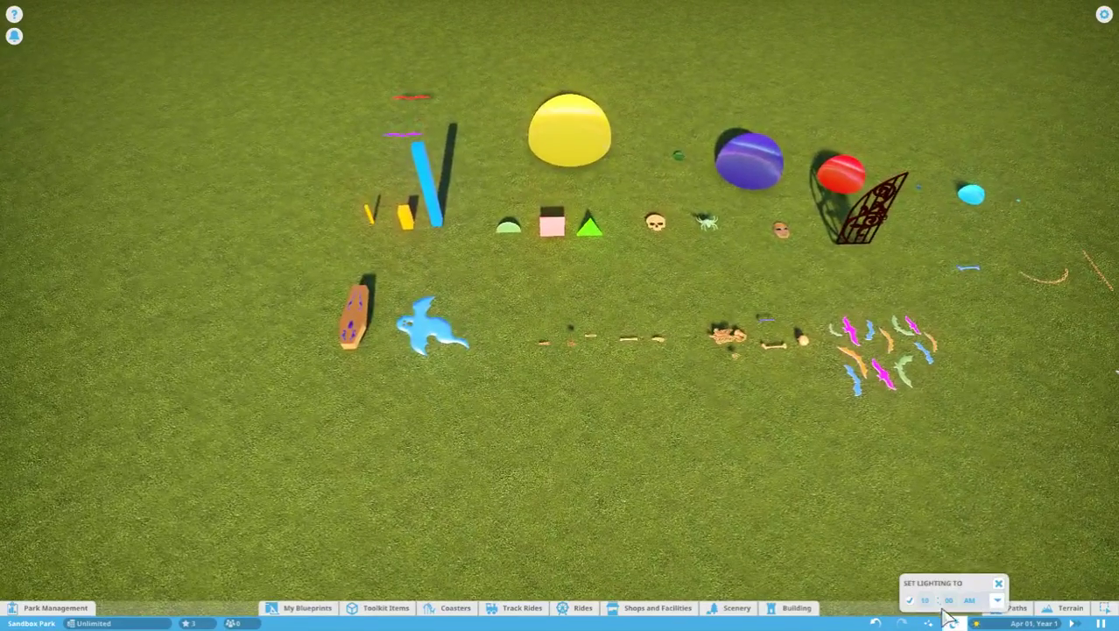
left_click(972, 583)
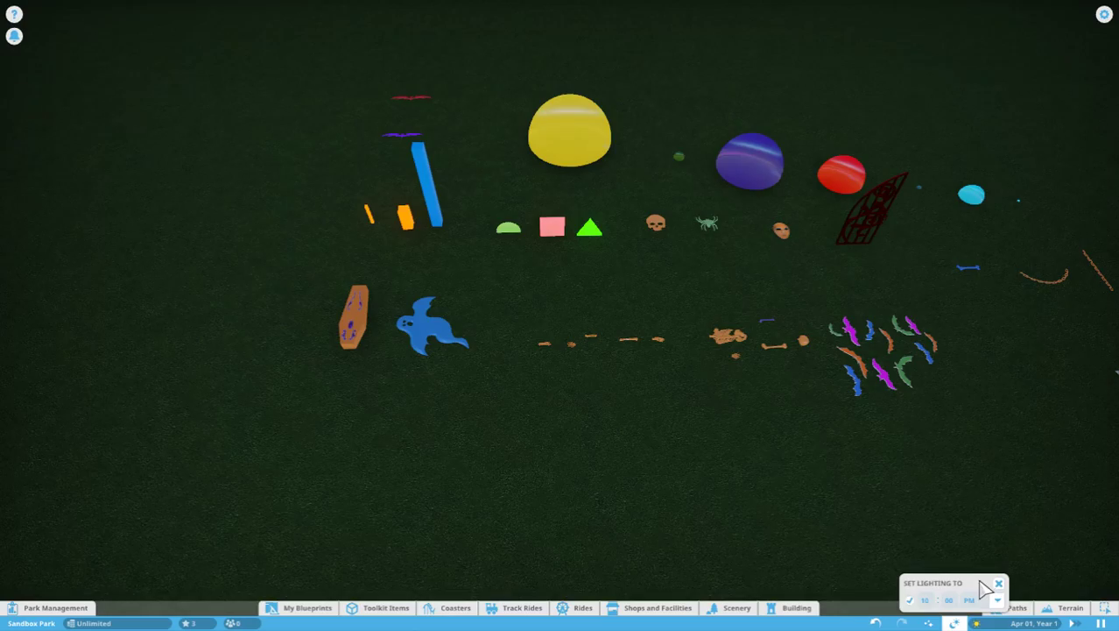
scroll(890, 574, "up", 5)
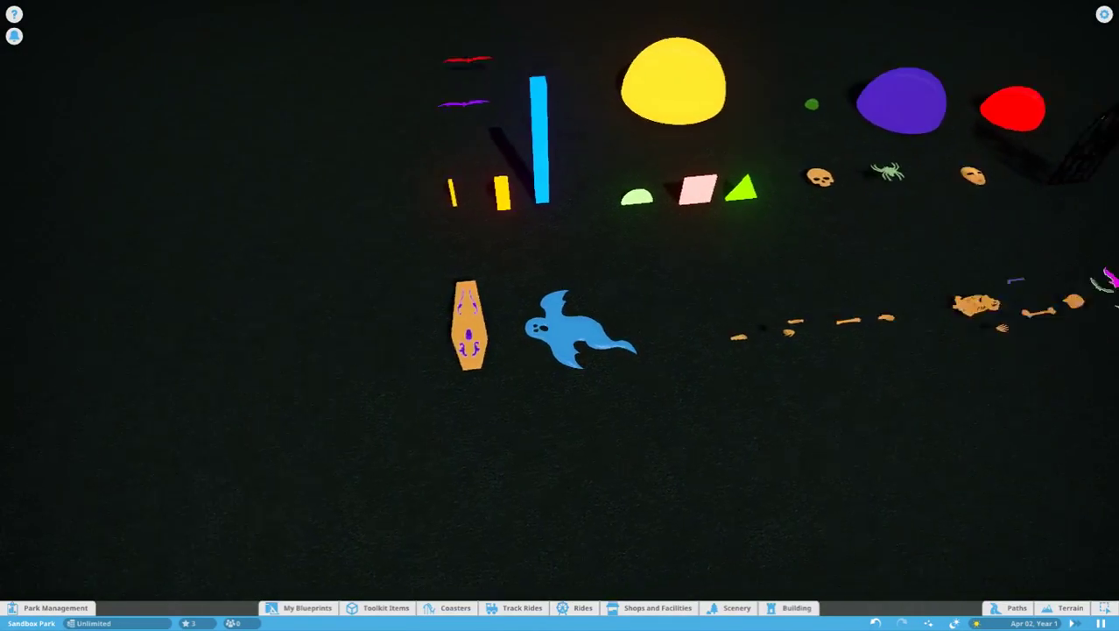
scroll(661, 416, "up", 5)
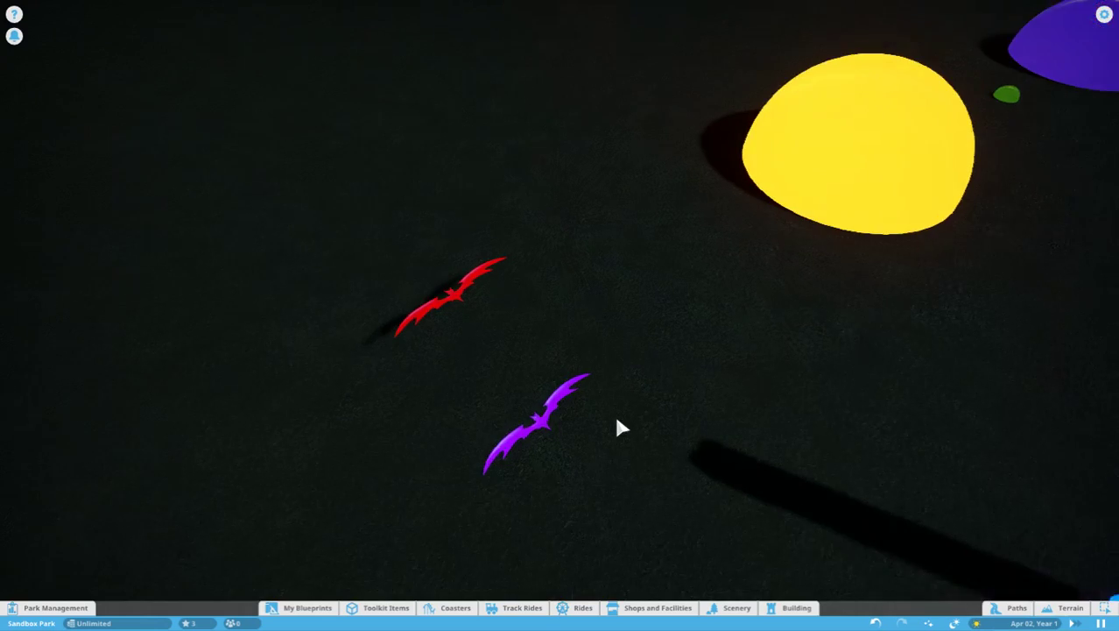
scroll(618, 428, "up", 3)
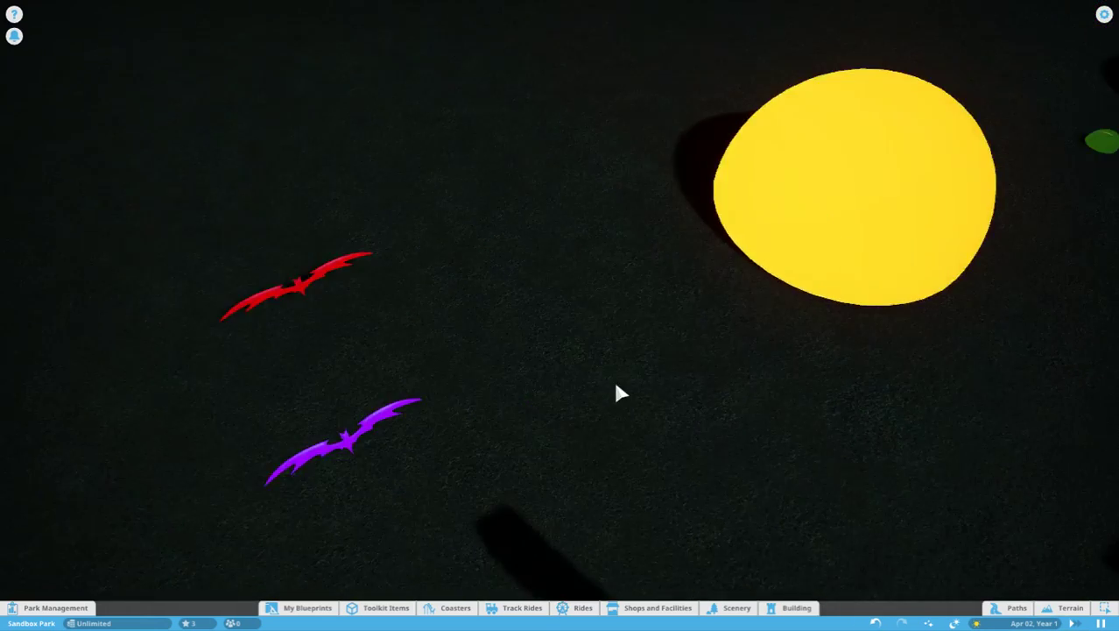
key("d")
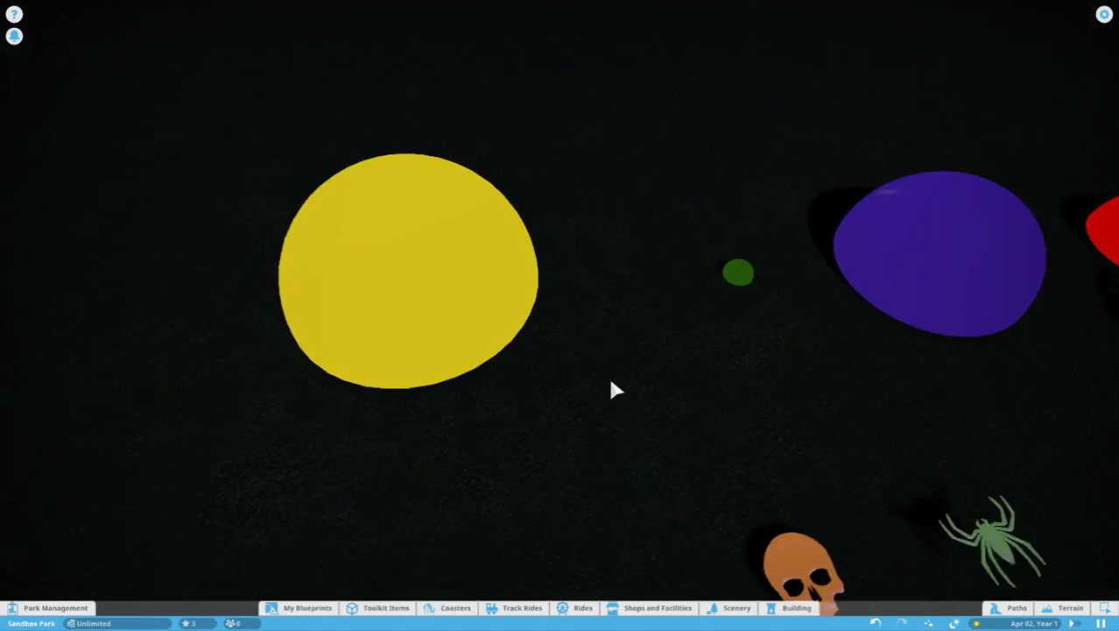
key("d")
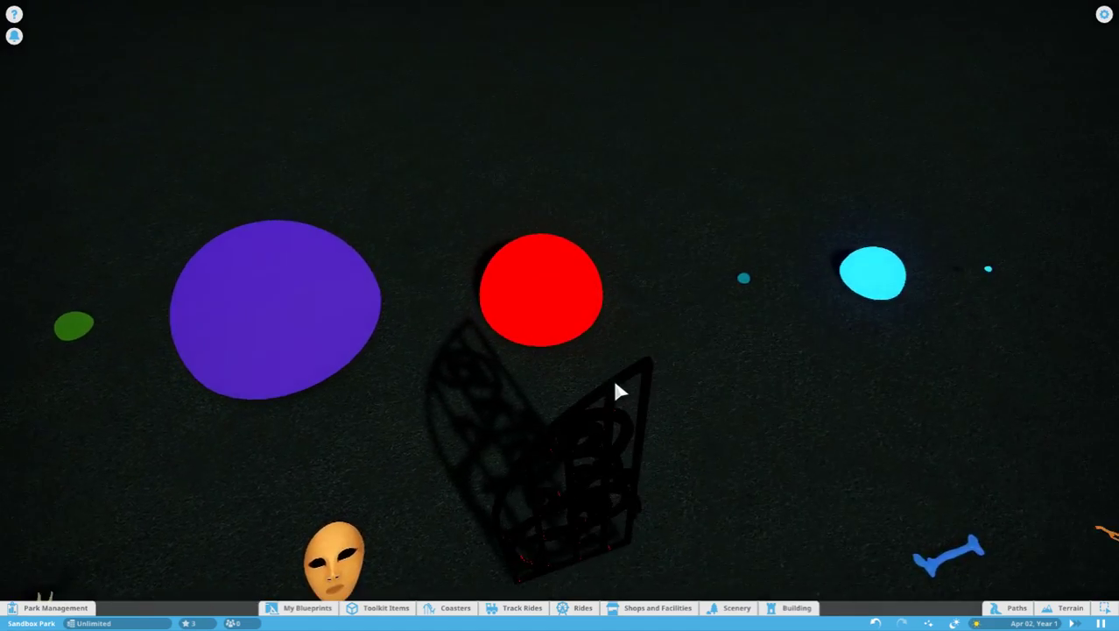
mouse_move(658, 445)
left_mouse_down()
mouse_move(639, 368)
mouse_move(639, 477)
left_mouse_up()
Step: Select one white spider web (Web 5) and open its colour swatch to recolour it green 6AA84F
key("d")
key("s")
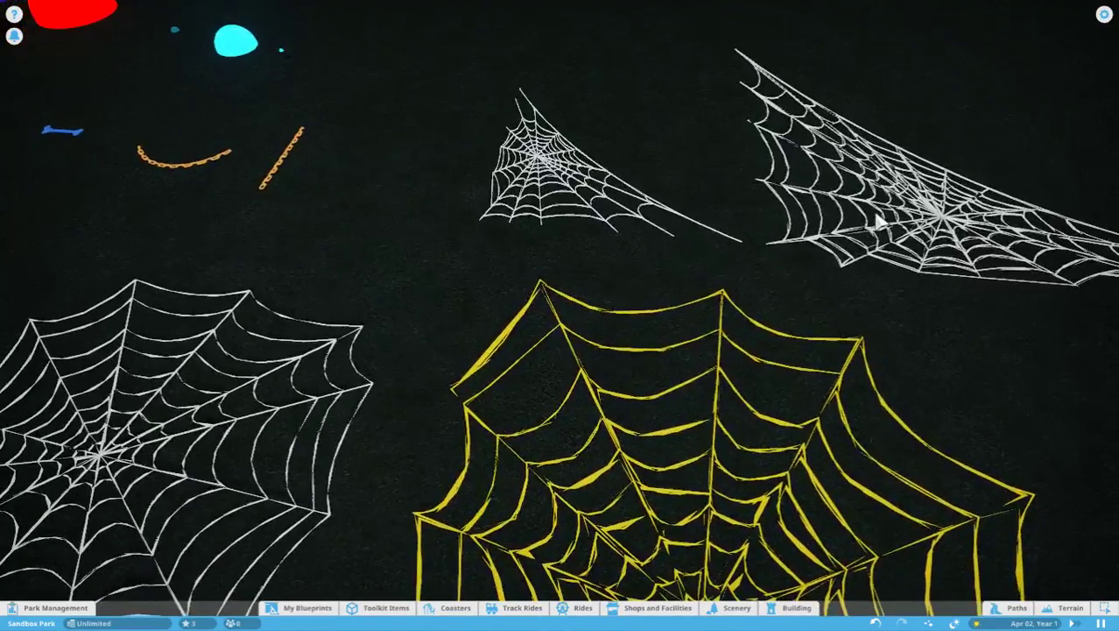
left_click(877, 220)
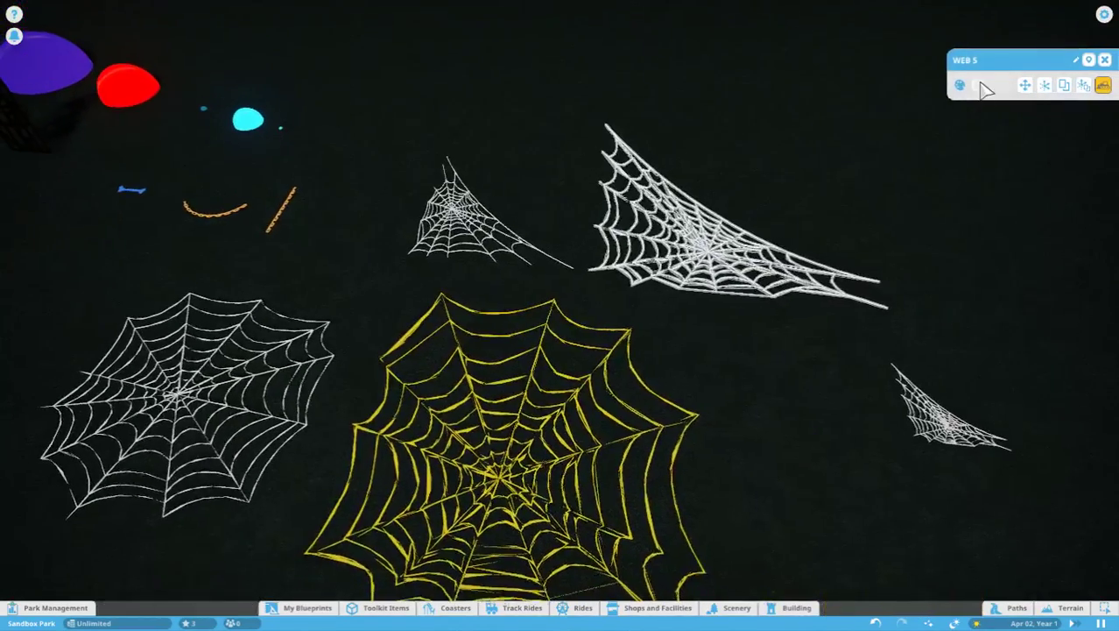
left_click(977, 85)
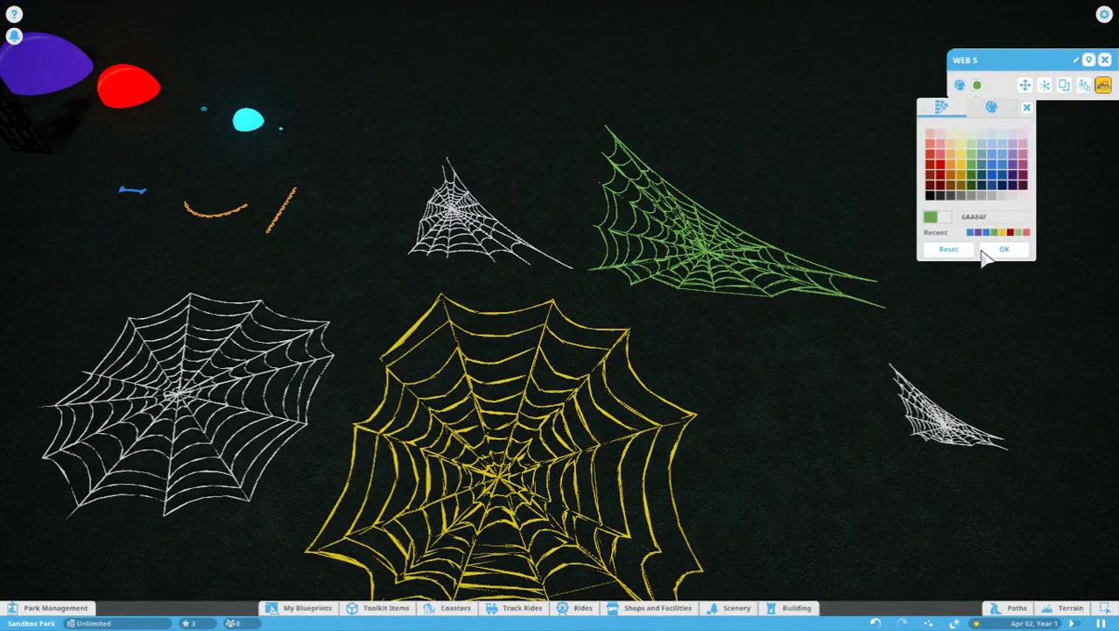
key("a")
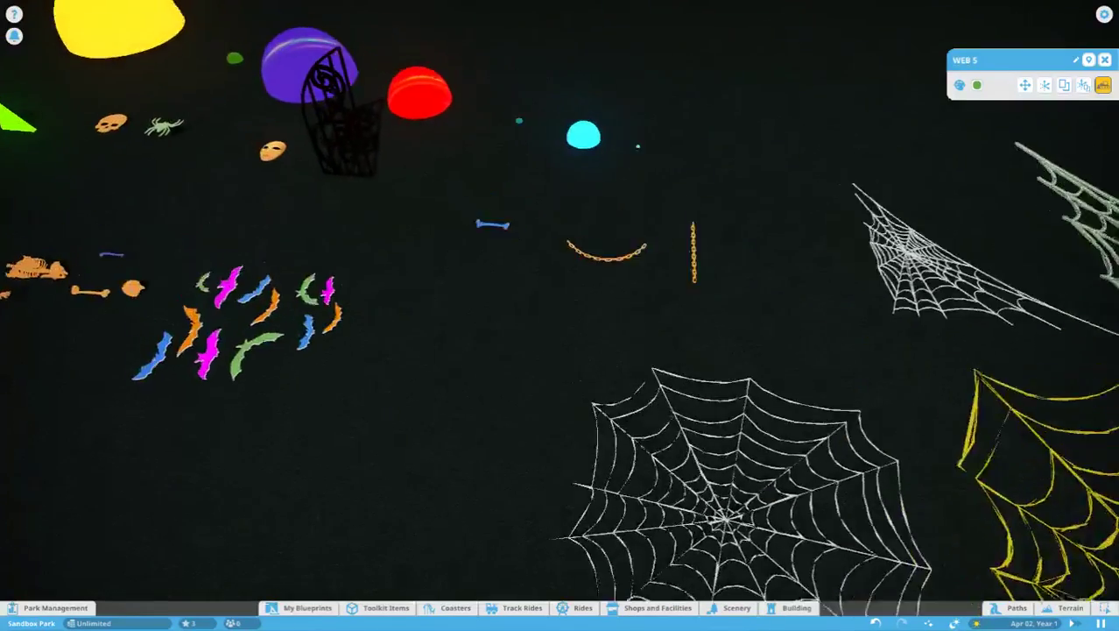
key("a")
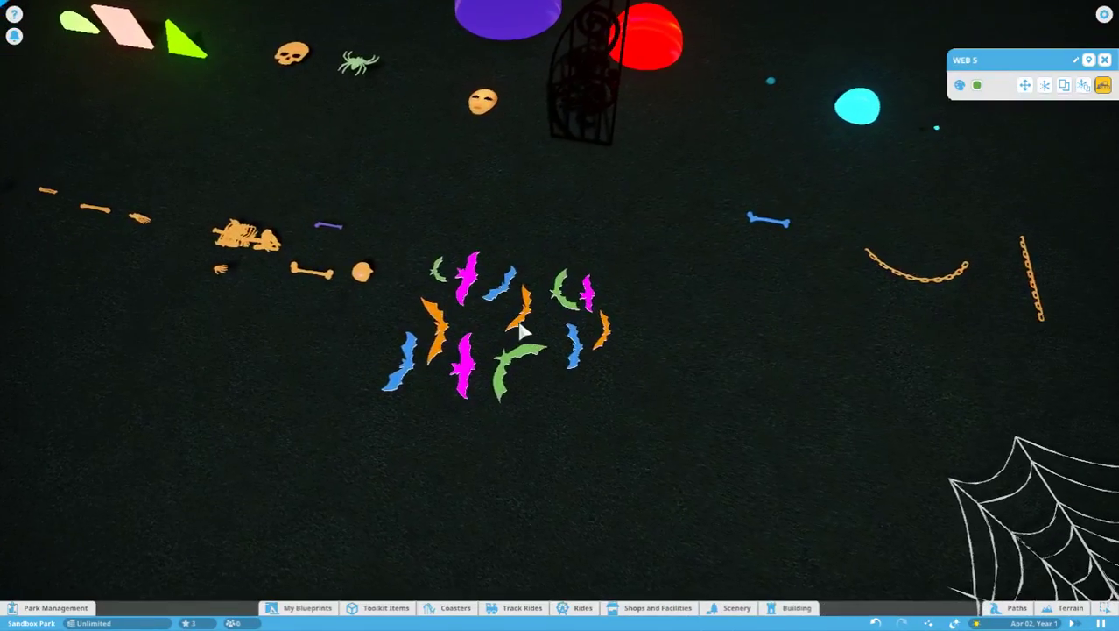
scroll(523, 331, "up", 3)
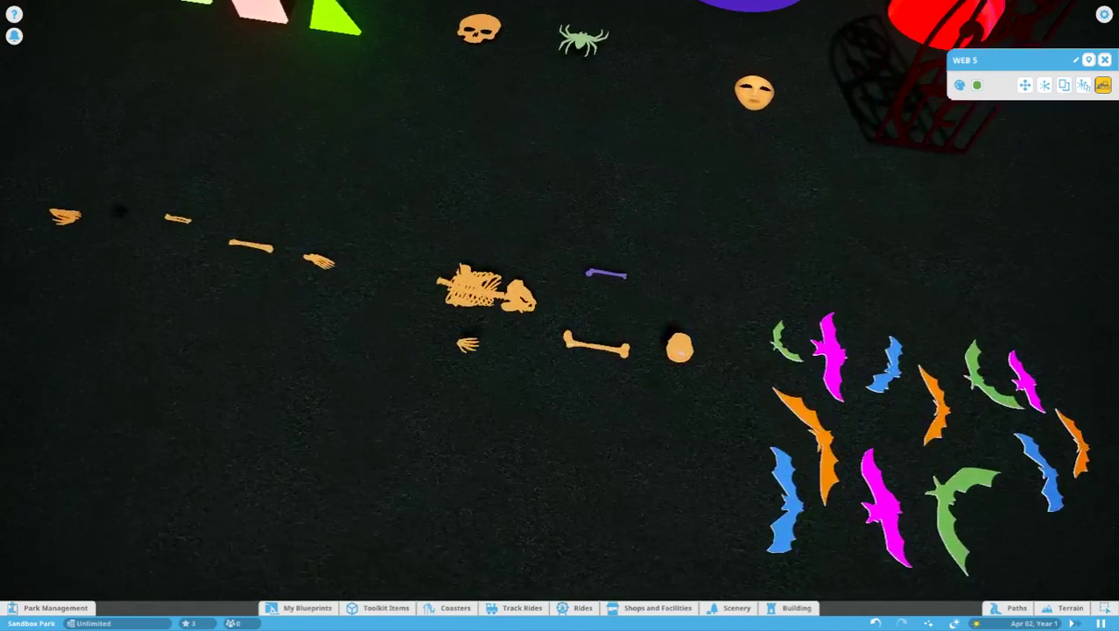
key("a")
scroll(520, 331, "up", 3)
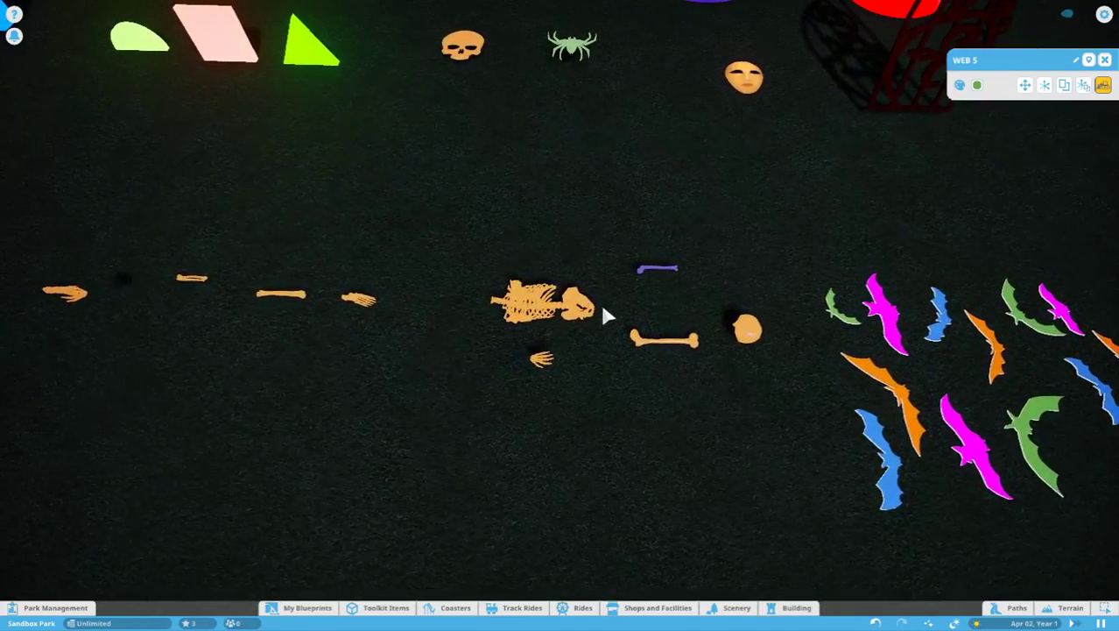
key("w")
scroll(602, 316, "up", 2)
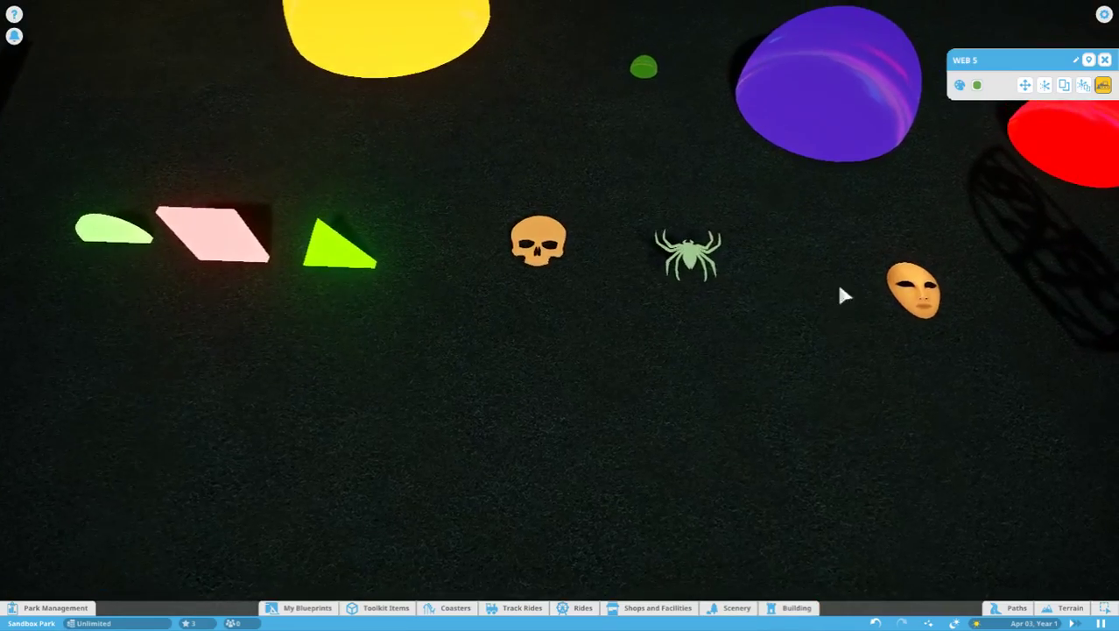
key("a")
key("r")
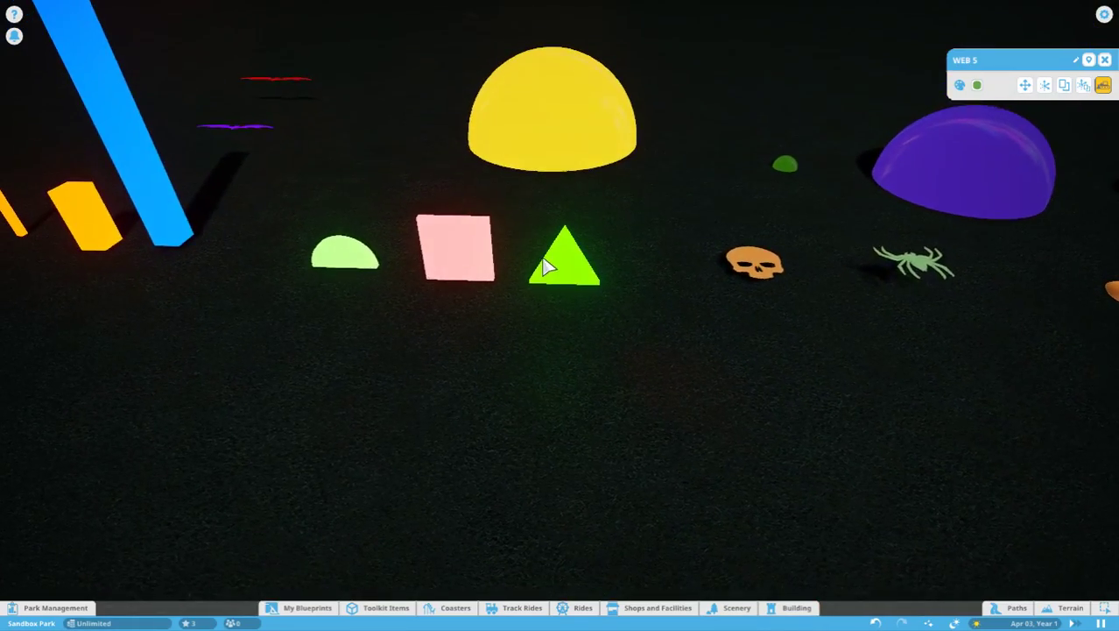
key("q")
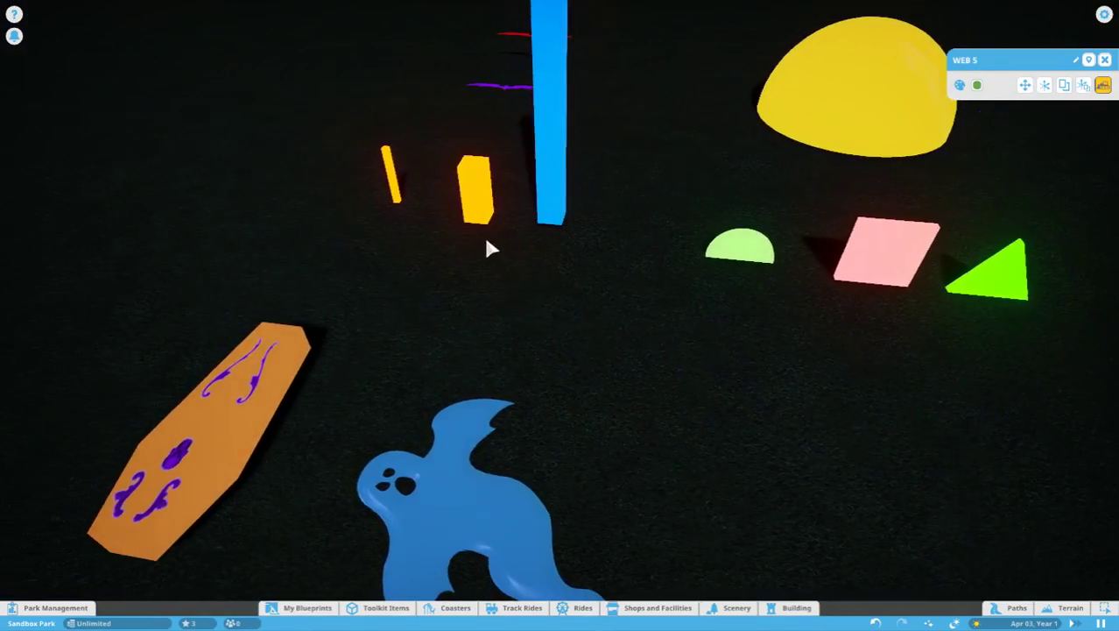
scroll(486, 251, "down", 2)
key("e")
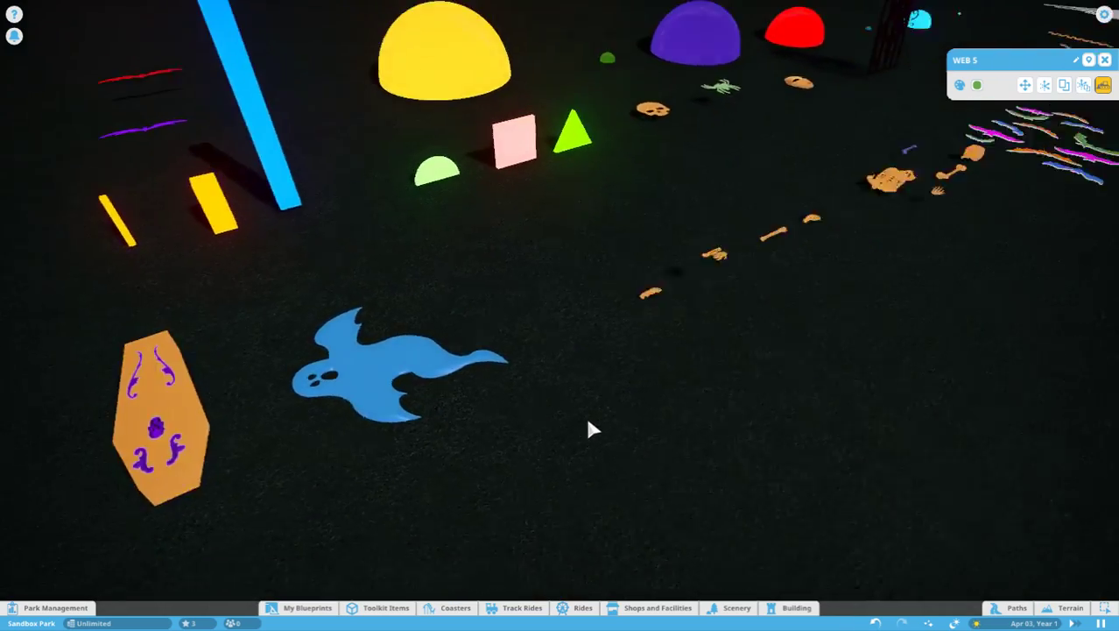
key("e")
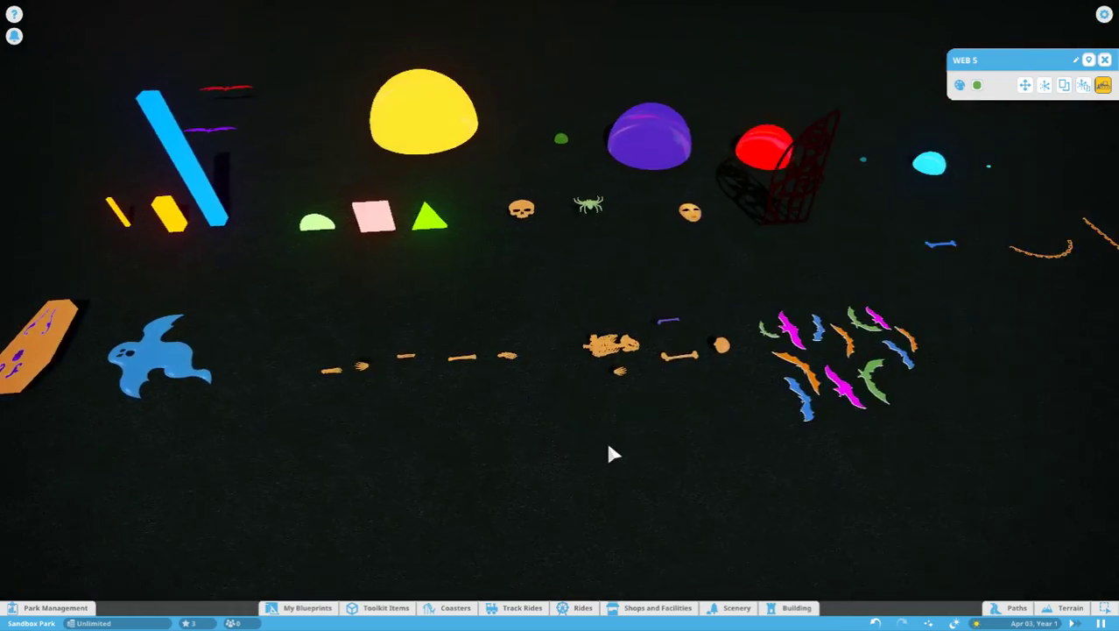
key("d")
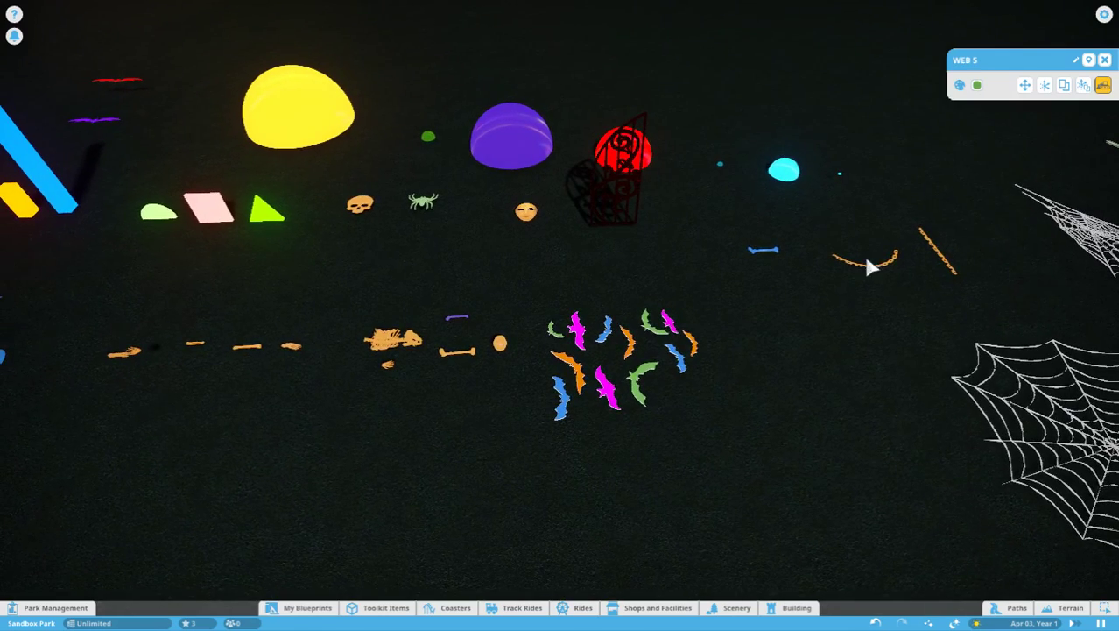
Step: Pull the camera back and zoom to frame the coffin, ghost, bats and bones
key("a")
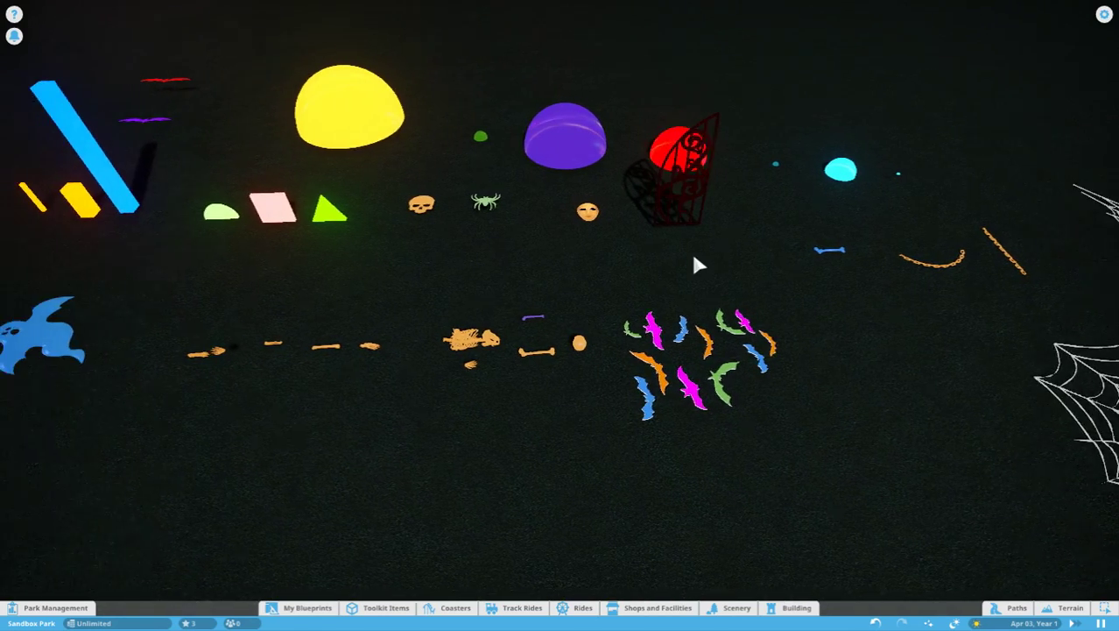
scroll(691, 251, "down", 2)
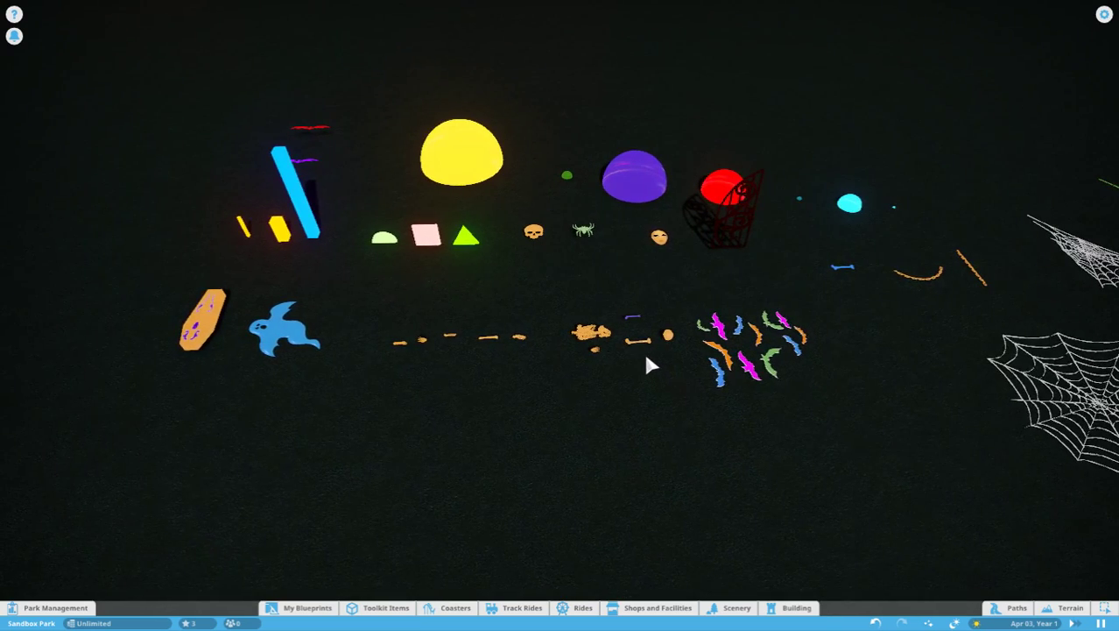
scroll(651, 366, "up", 2)
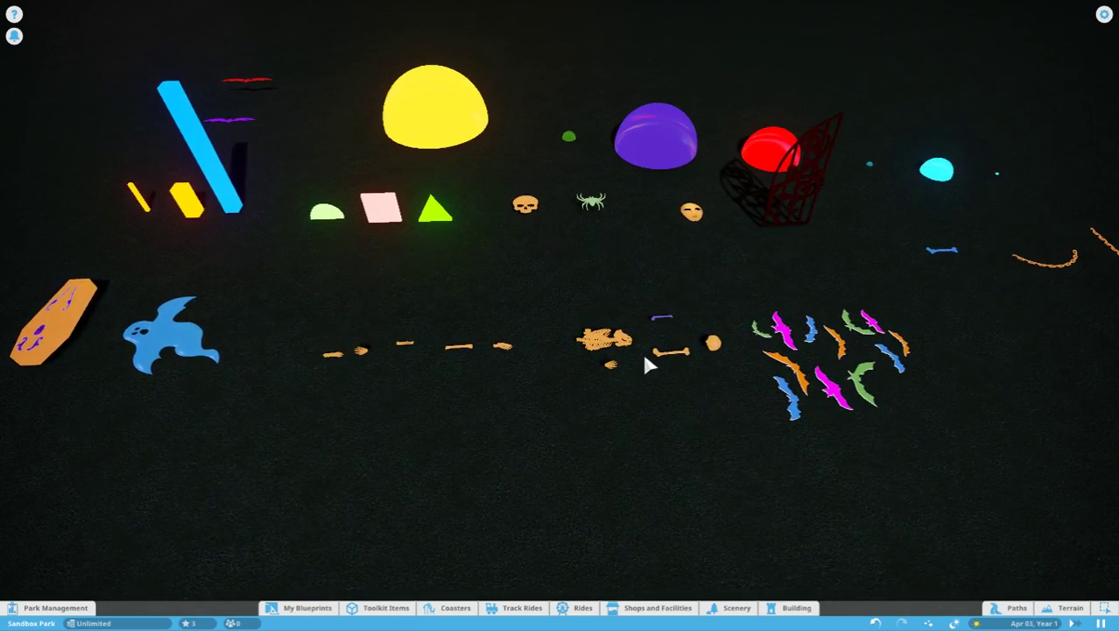
key("a")
scroll(648, 359, "up", 1)
key("d")
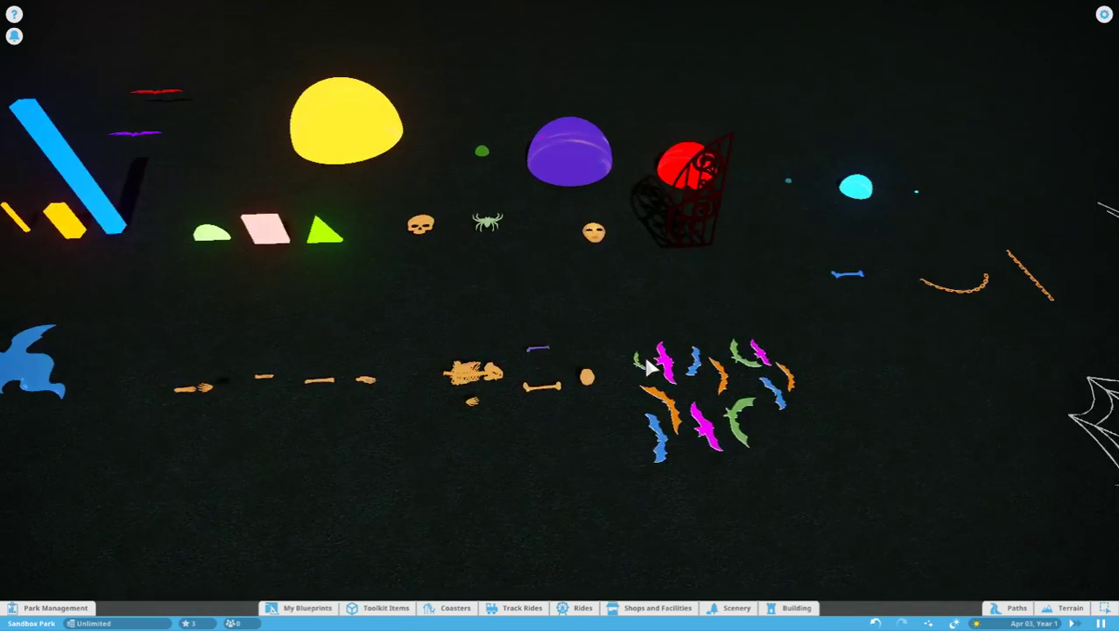
scroll(648, 366, "down", 2)
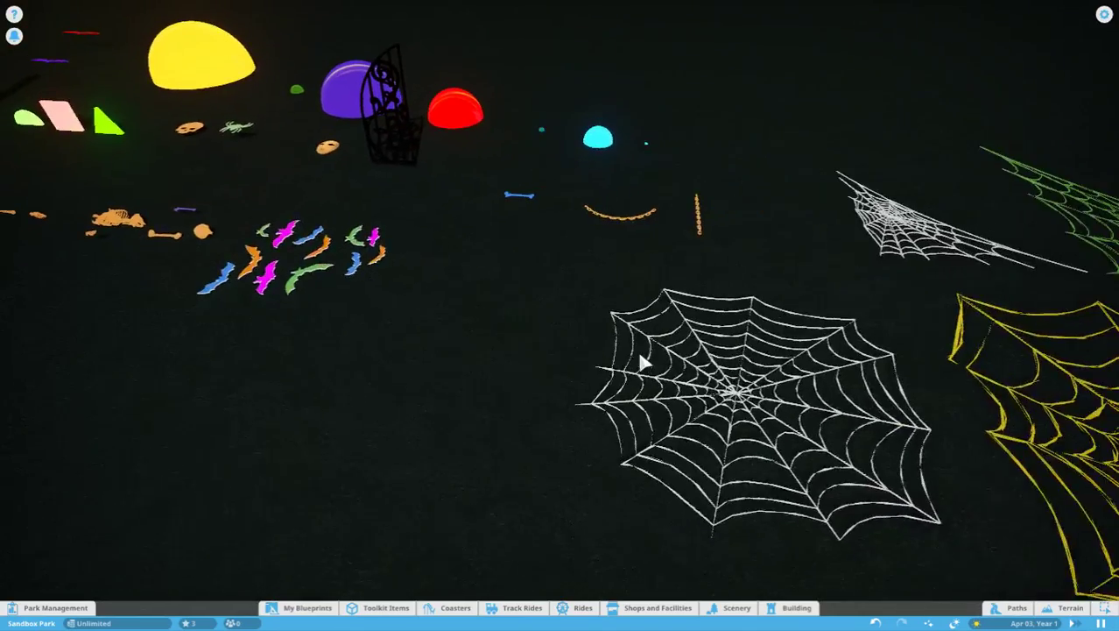
scroll(638, 356, "down", 2)
key("a")
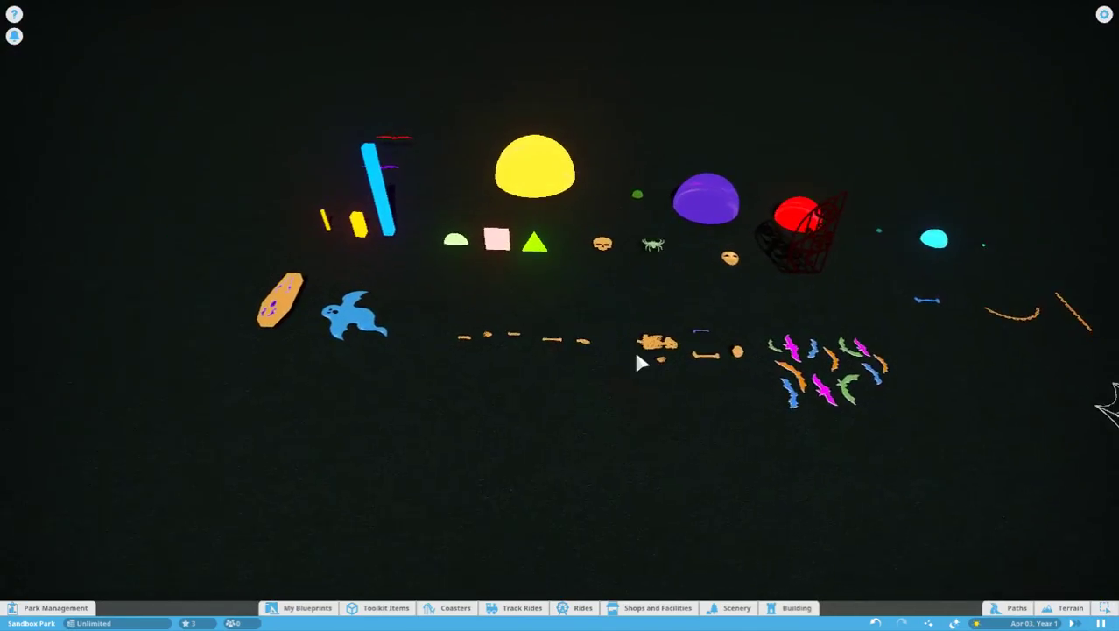
Step: Rotate the view so the rows run diagonally and fly toward the bats and spider webs
key("q")
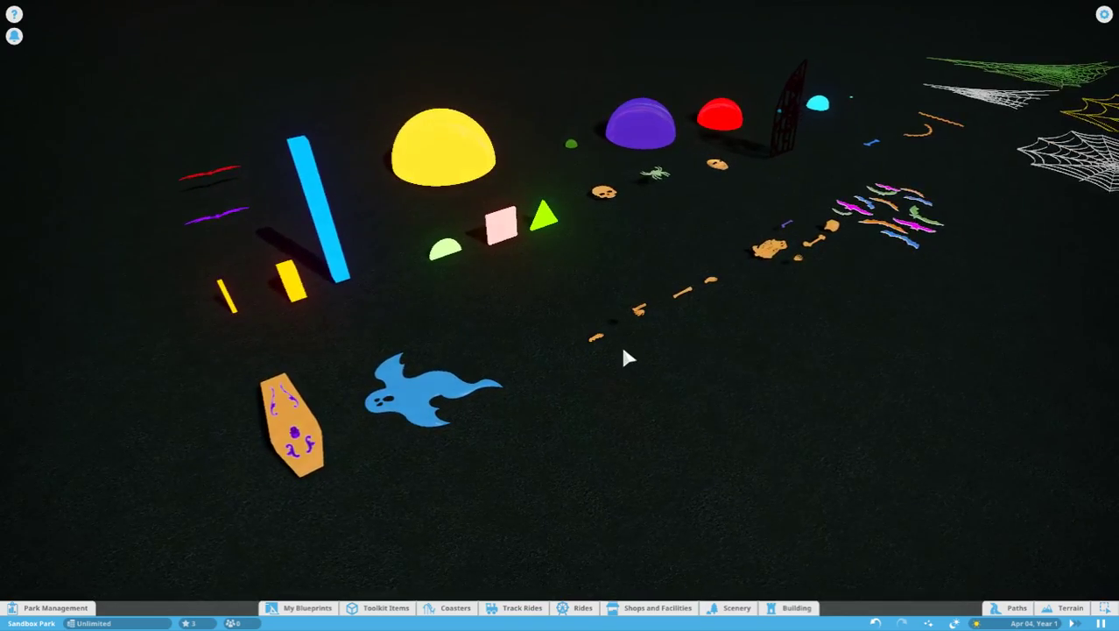
key("d")
key("w")
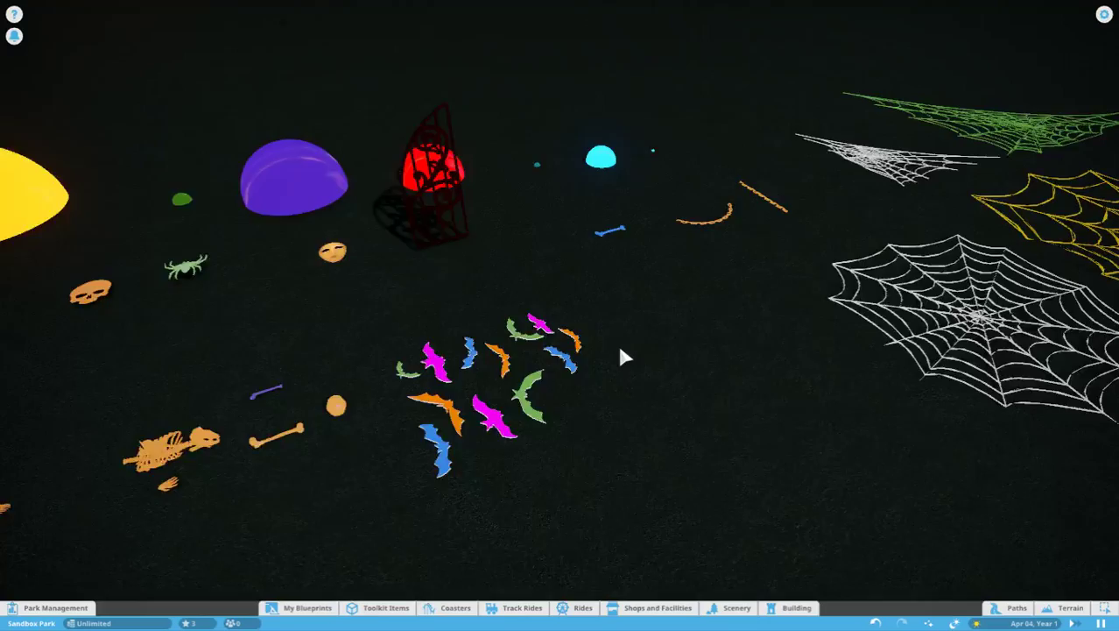
key("d")
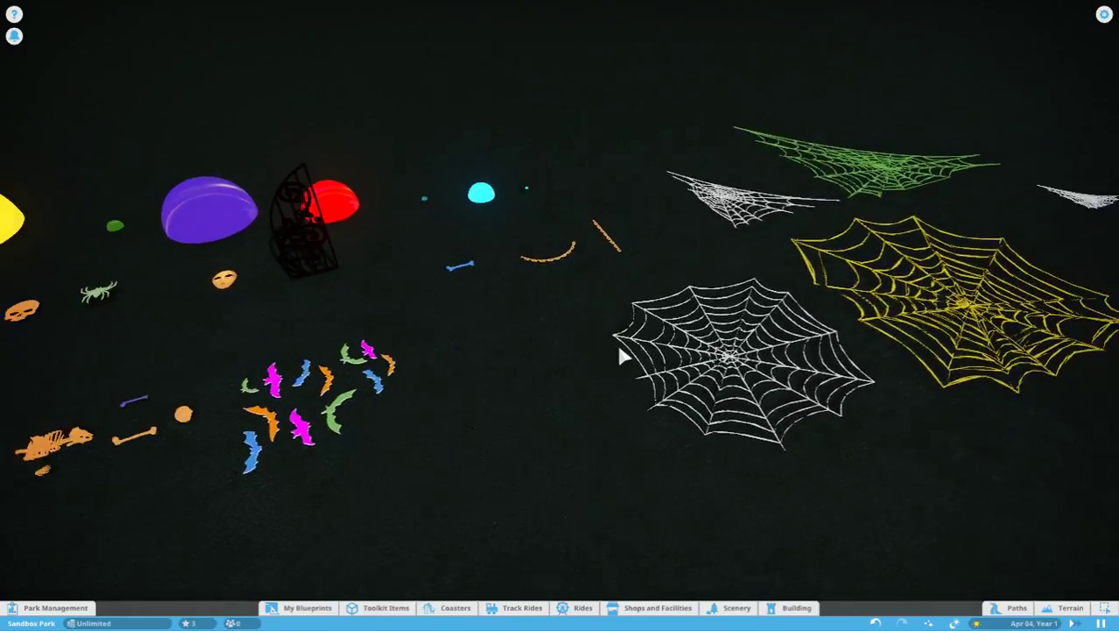
key("a")
key("s")
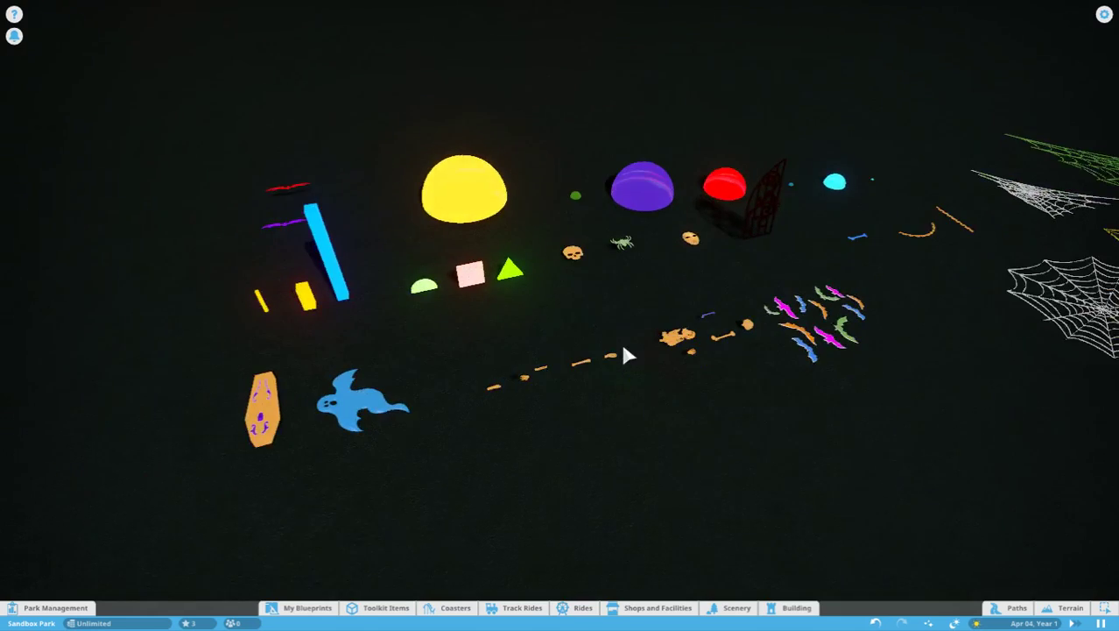
key("w")
key("a")
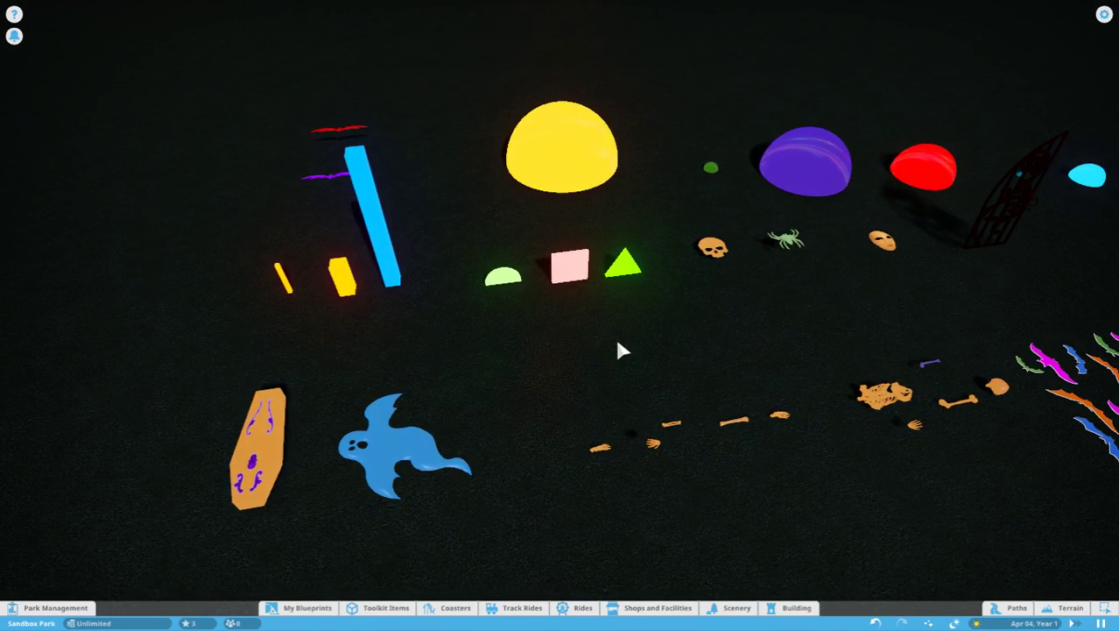
Step: Reframe on the glowing bats and sweep the camera across the spider webs
key("s")
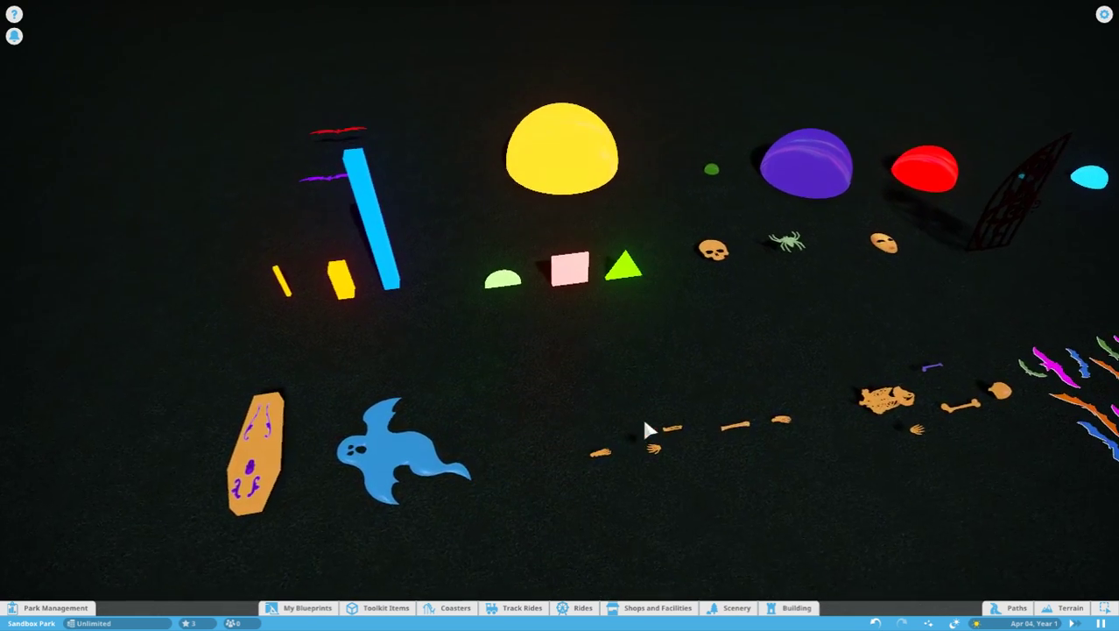
key("s")
key("d")
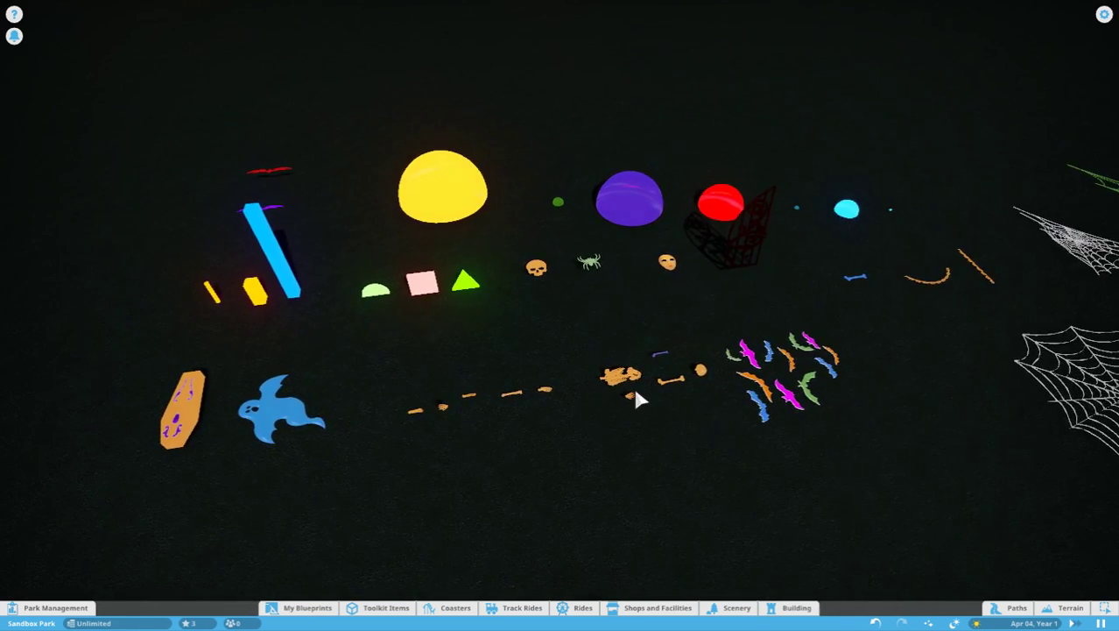
key("w")
key("s")
key("a")
key("d")
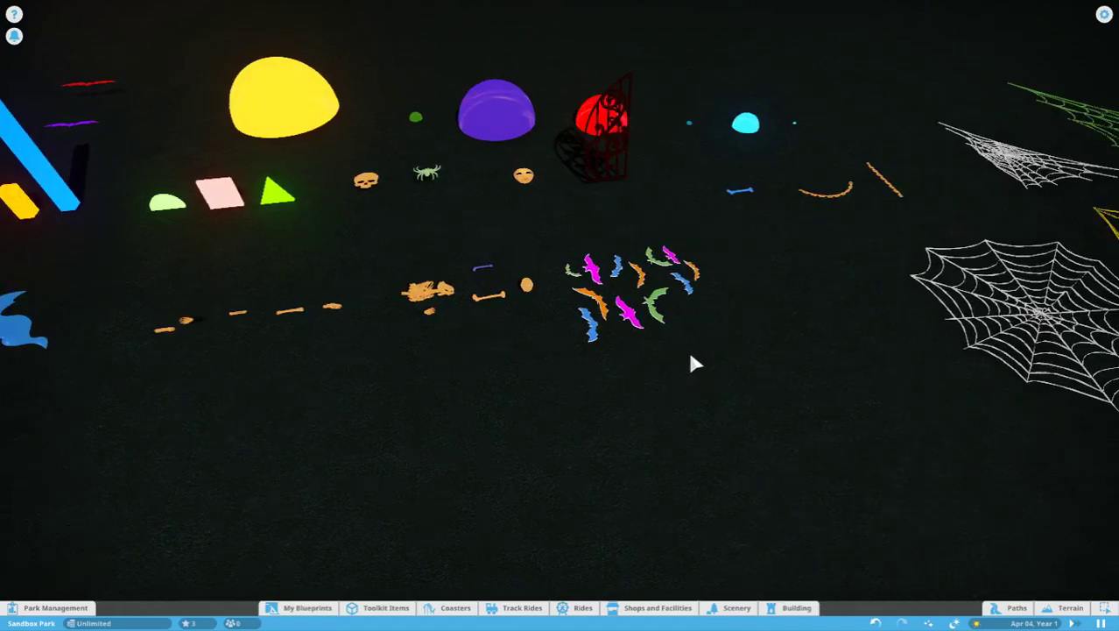
key("a")
Step: Move in on the coffin and ghost, then pan back to the coloured spider webs
key("w")
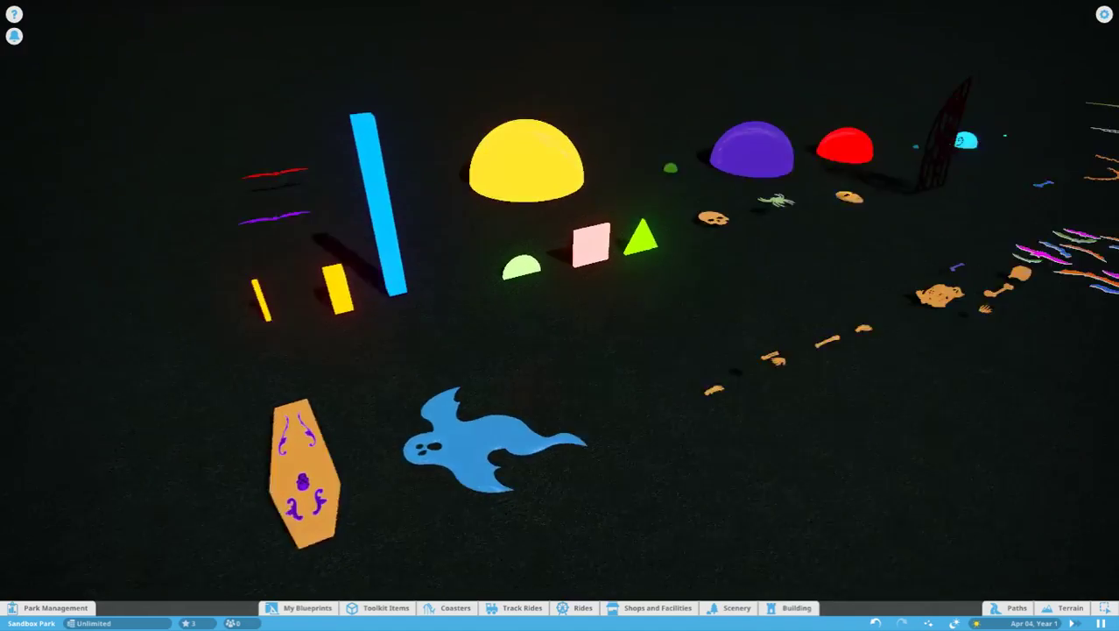
key("s")
key("d")
key("a")
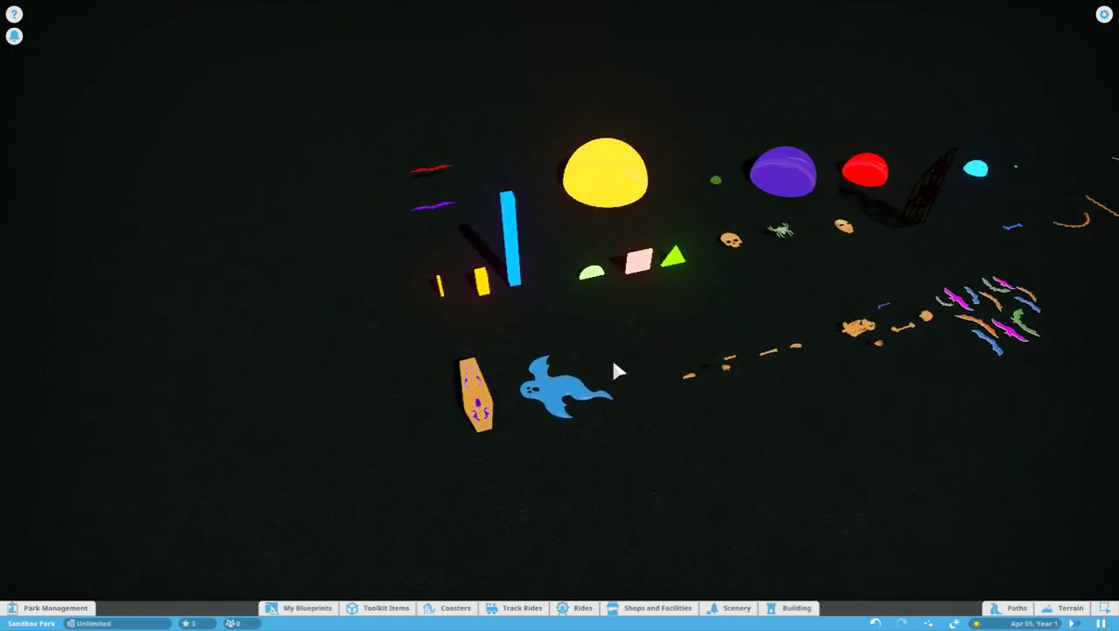
key("w")
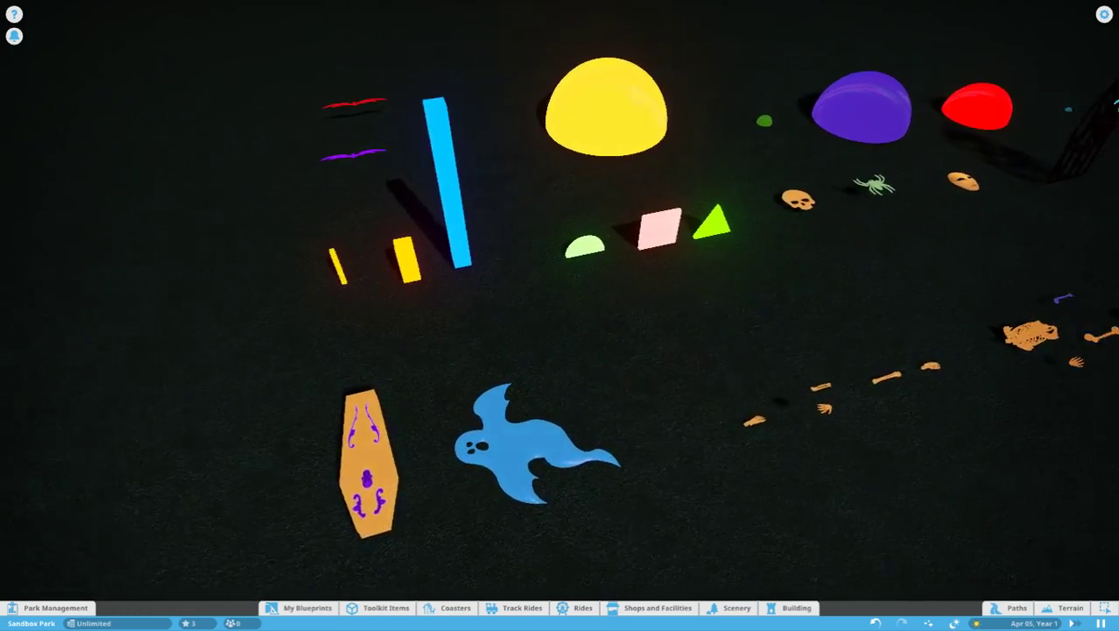
key("d")
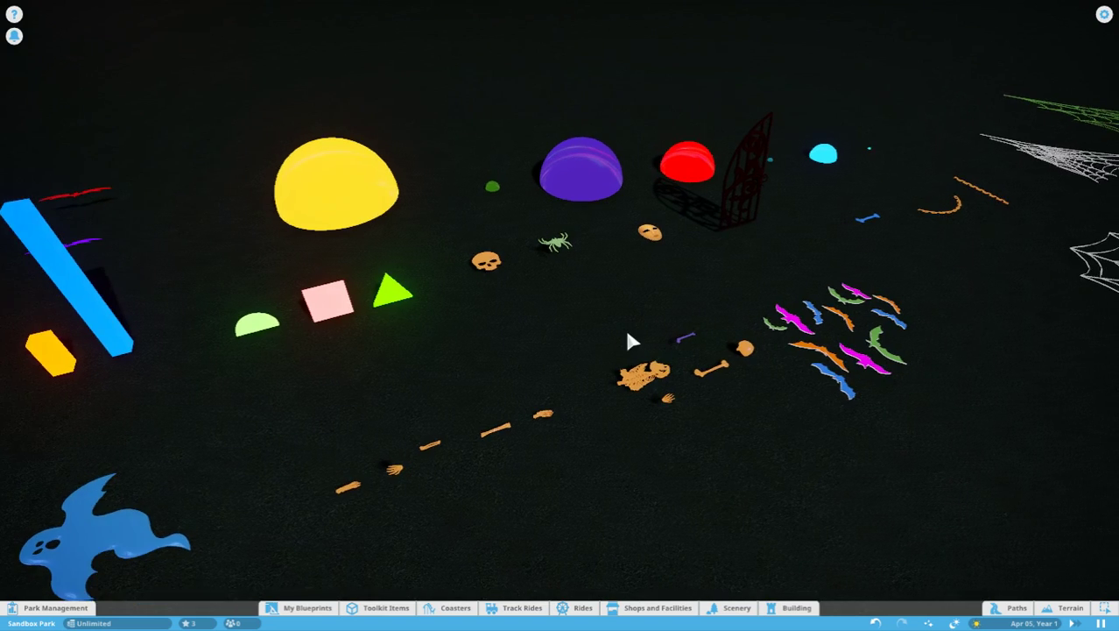